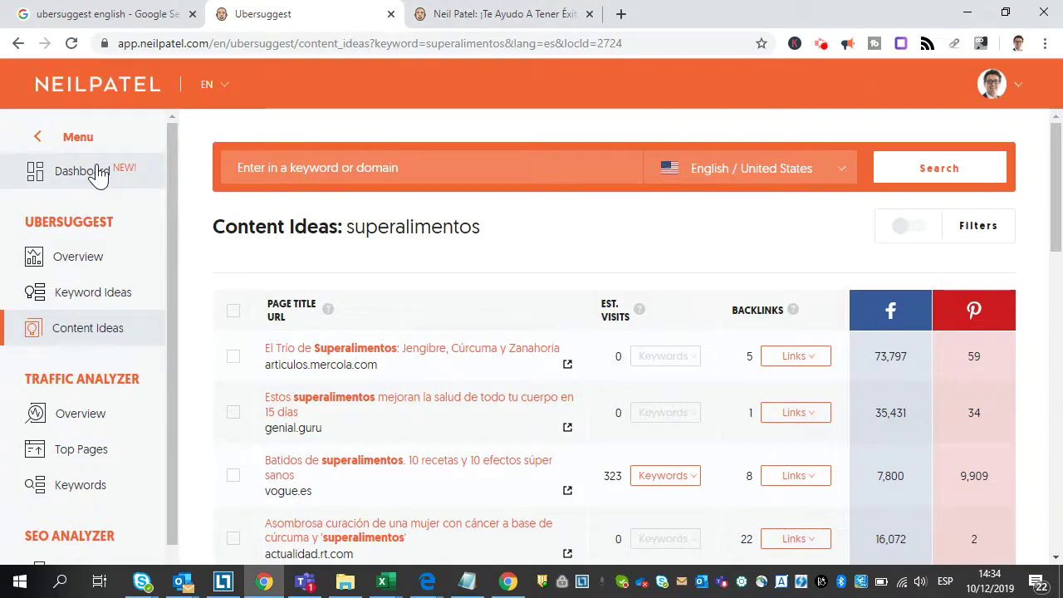
Open the projects Dashboard, passing the image check by selecting all pictures with cars, and view the website tracking options.
left_click(69, 171)
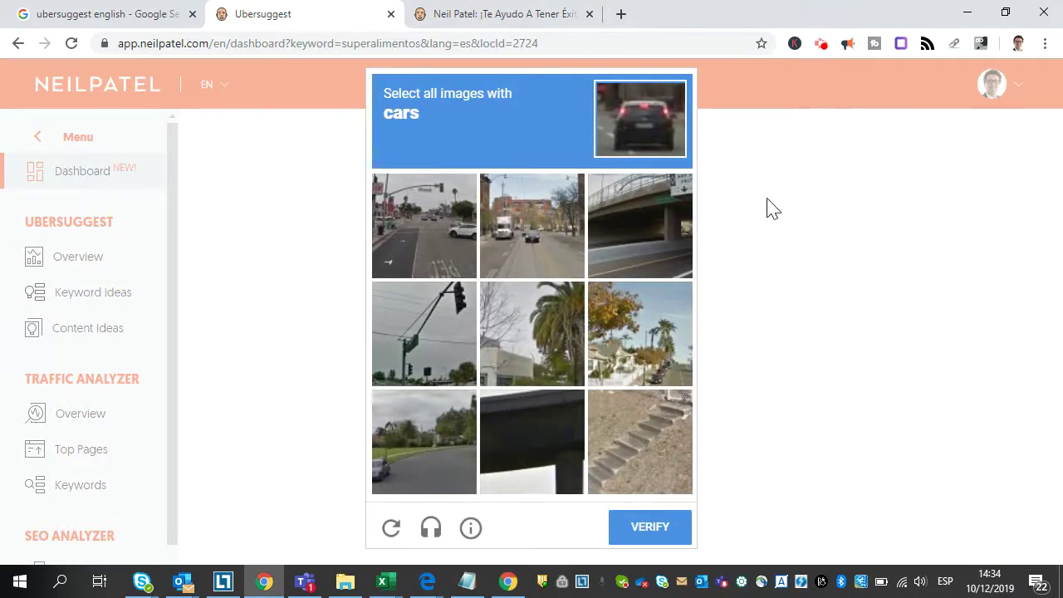
left_click(449, 260)
left_click(538, 255)
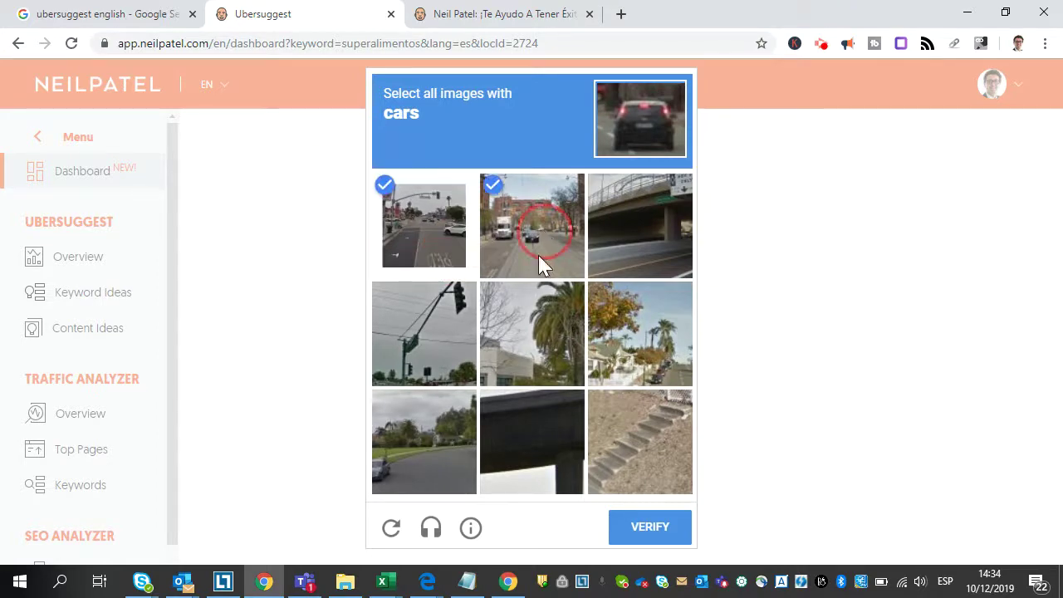
left_click(457, 486)
left_click(640, 536)
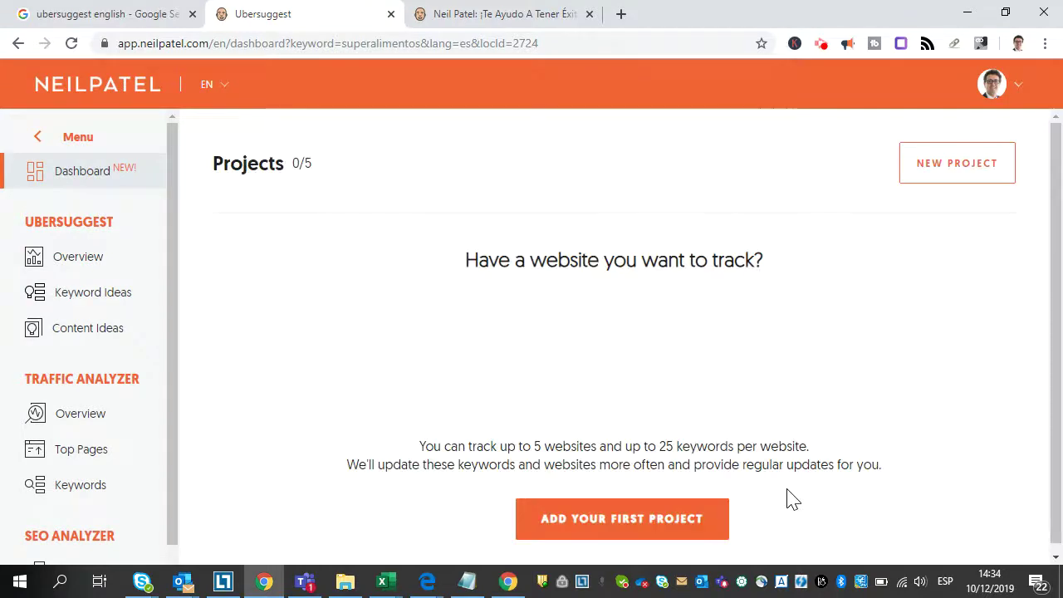
scroll(622, 515, "down", 1)
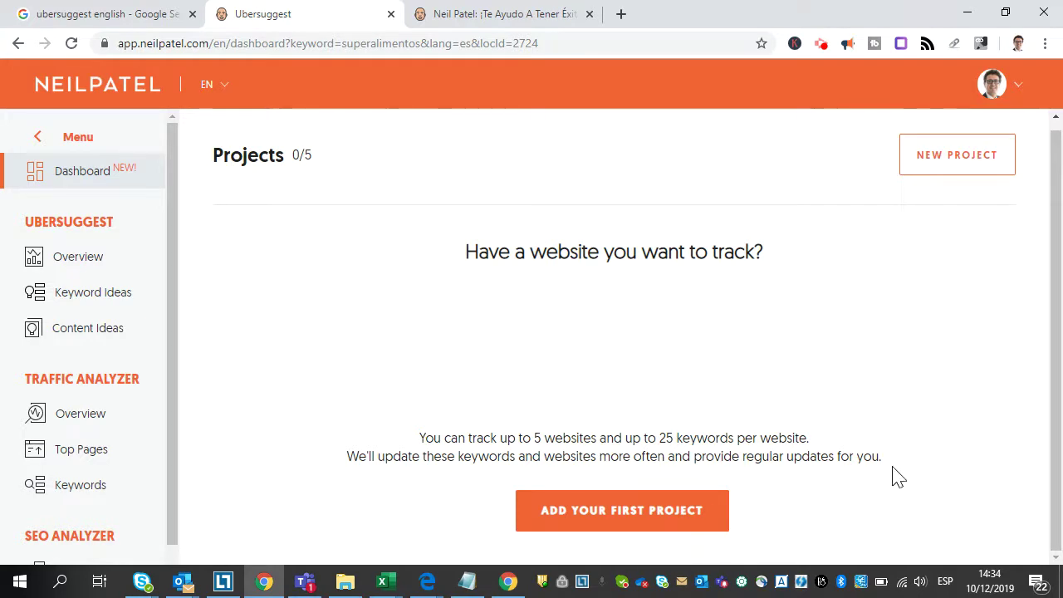
Open the Ubersuggest keyword Overview and clear the existing search term from the search field.
left_click(93, 262)
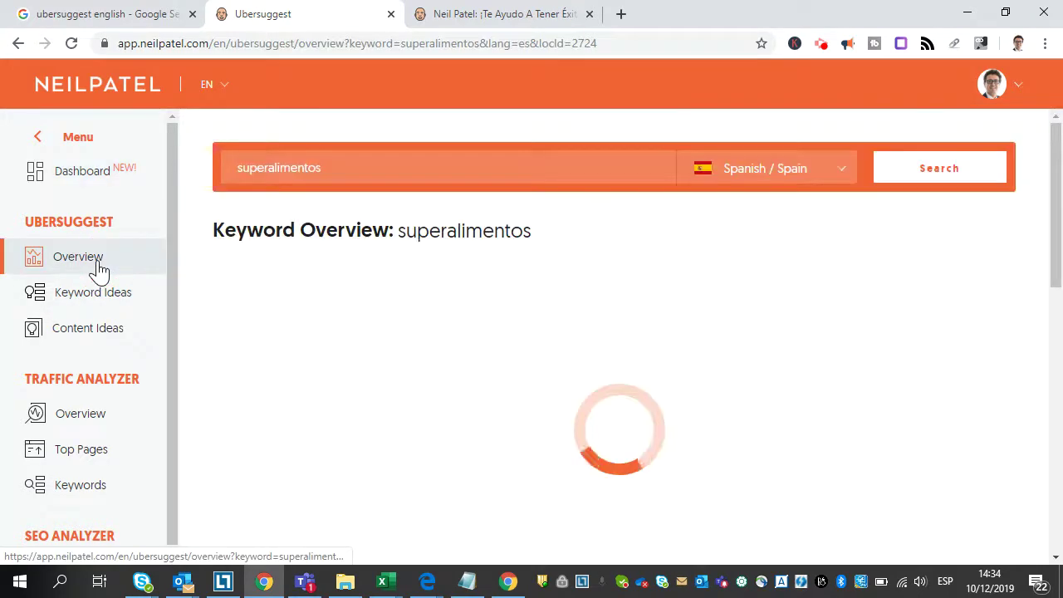
left_click_drag(367, 164, 197, 166)
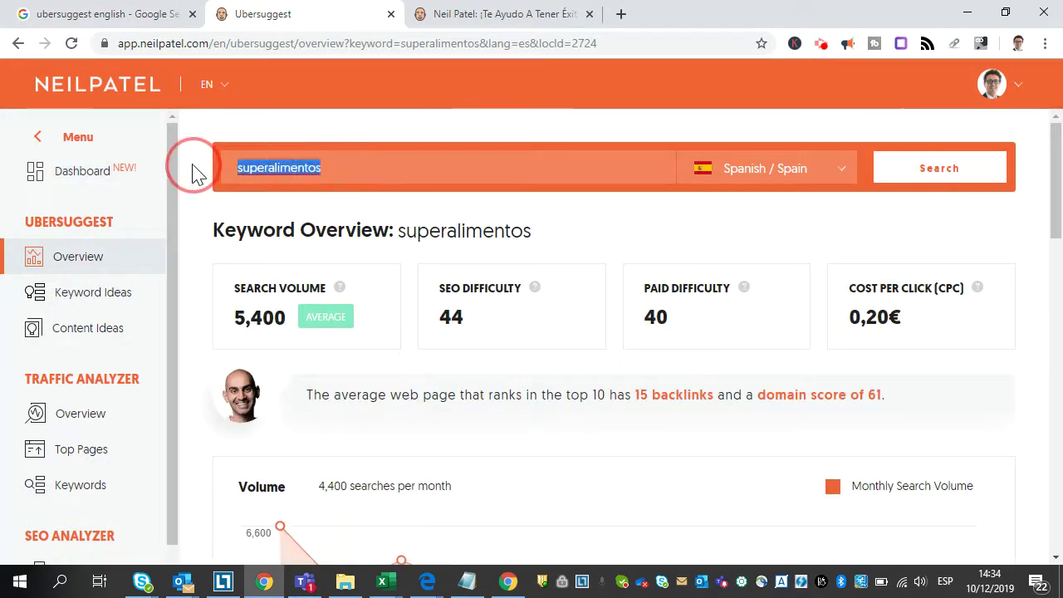
key("BackSpace")
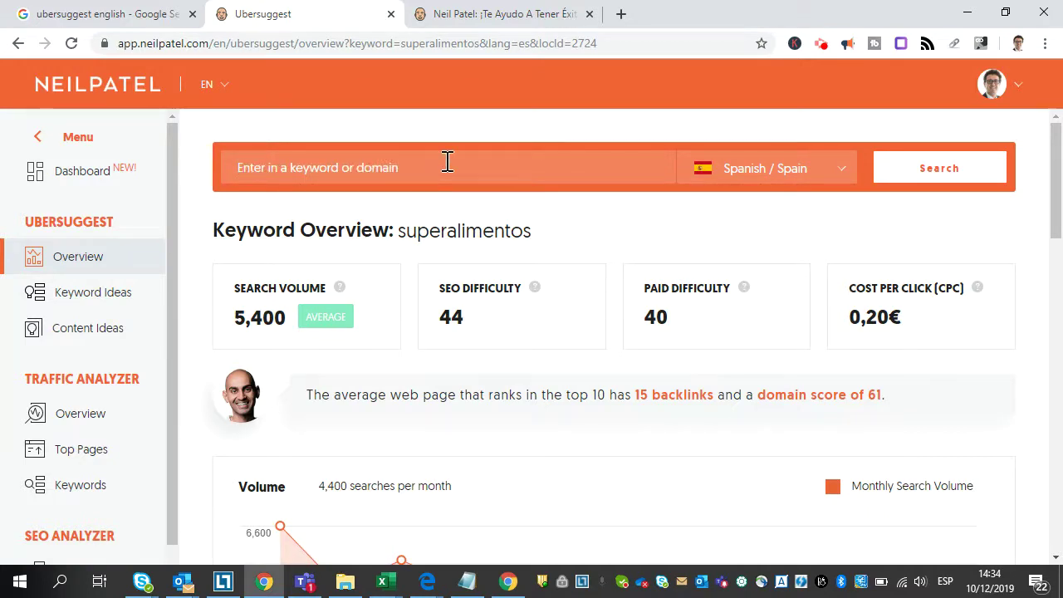
left_click(490, 17)
left_click_drag(187, 46, 118, 48)
right_click(186, 47)
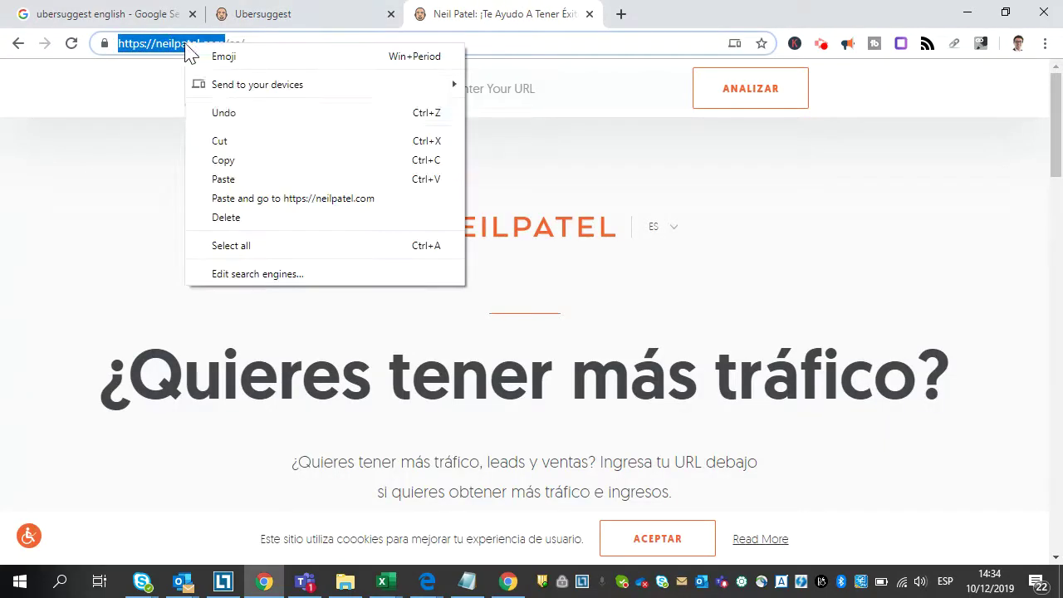
left_click(249, 162)
left_click(323, 14)
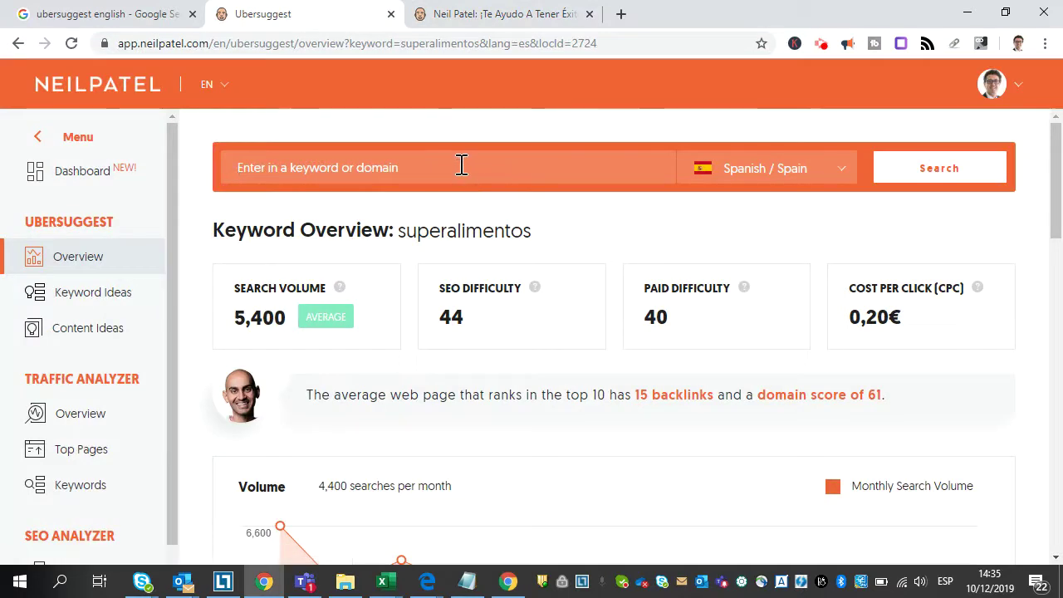
key("ctrl+v")
left_click(943, 173)
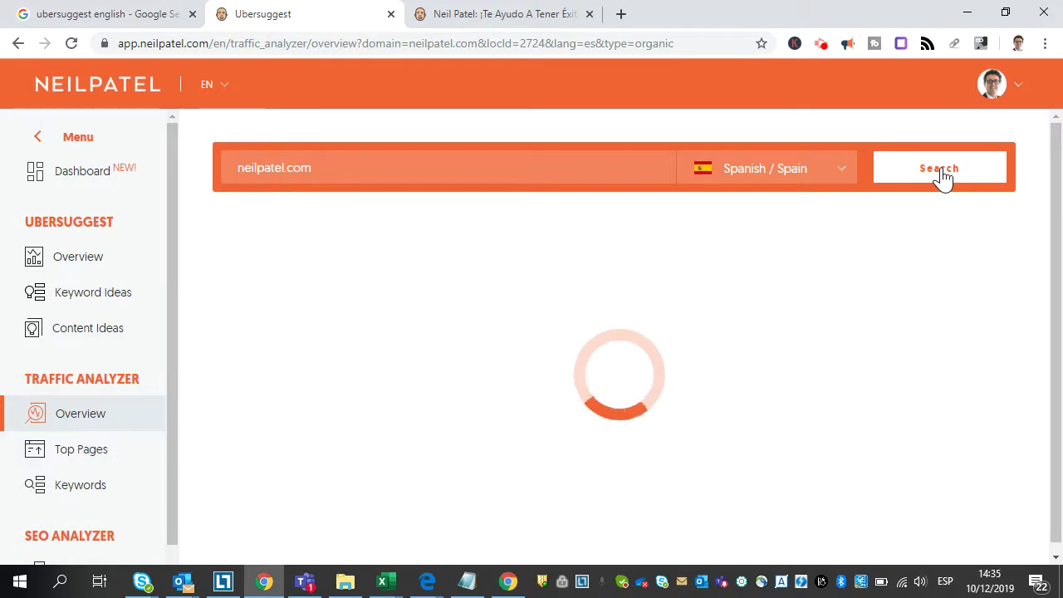
Switch the search language and country to English / United States and rerun the neilpatel.com domain search.
left_click(774, 171)
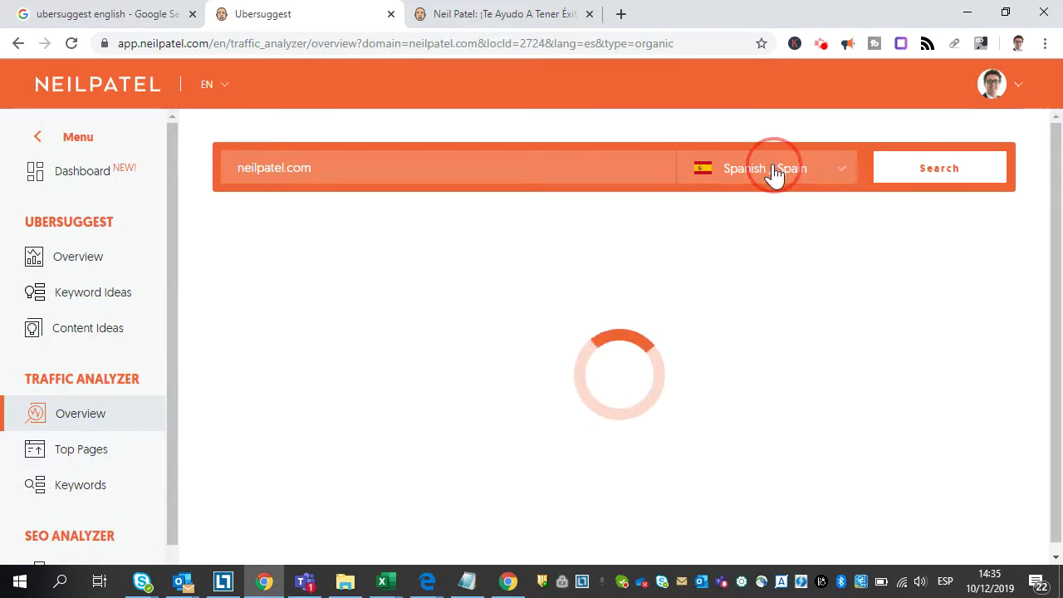
type("english")
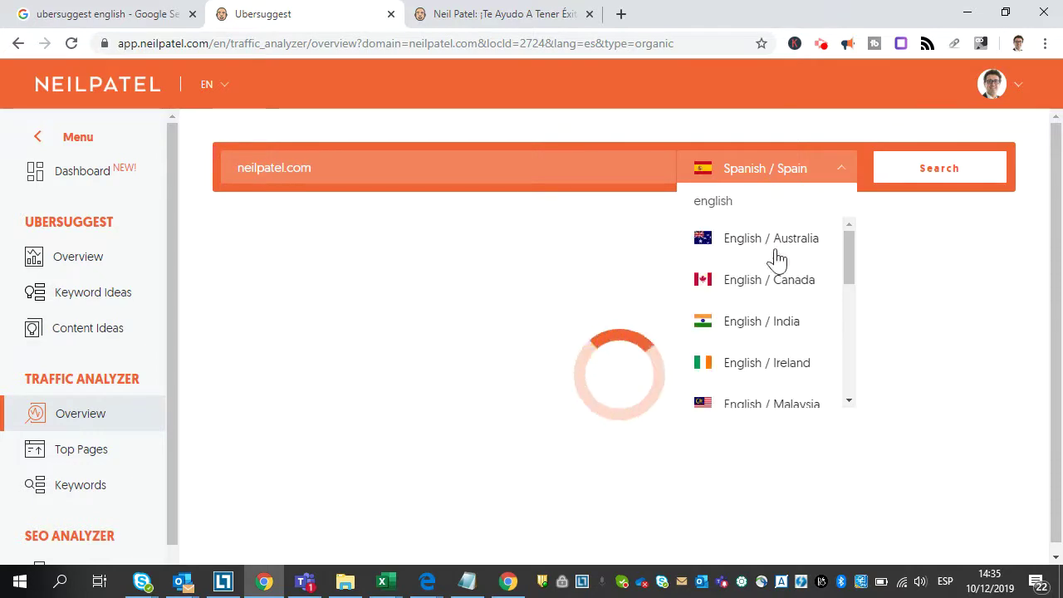
scroll(750, 335, "down", 5)
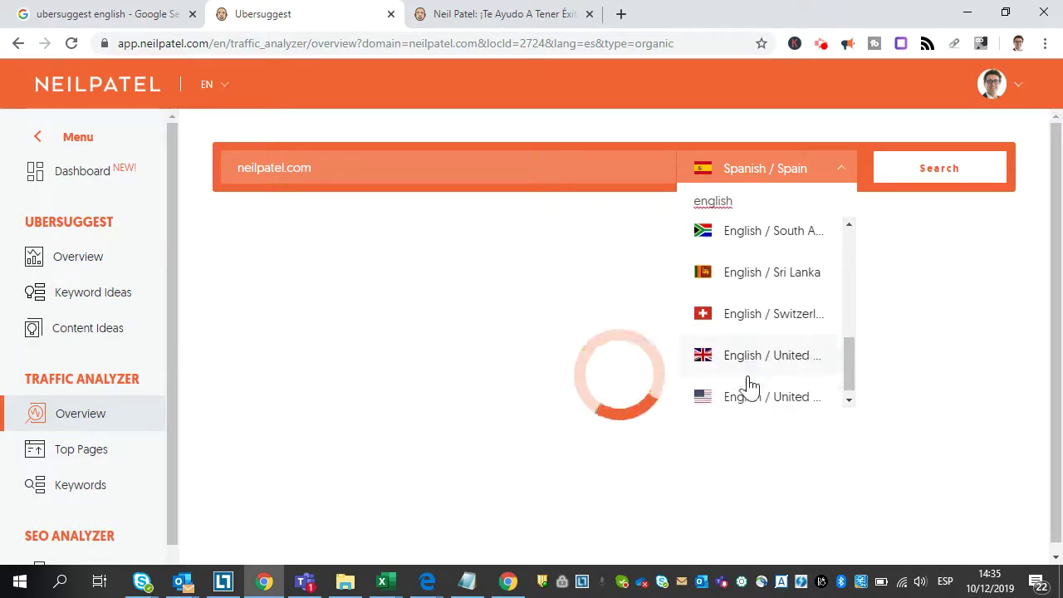
left_click(756, 393)
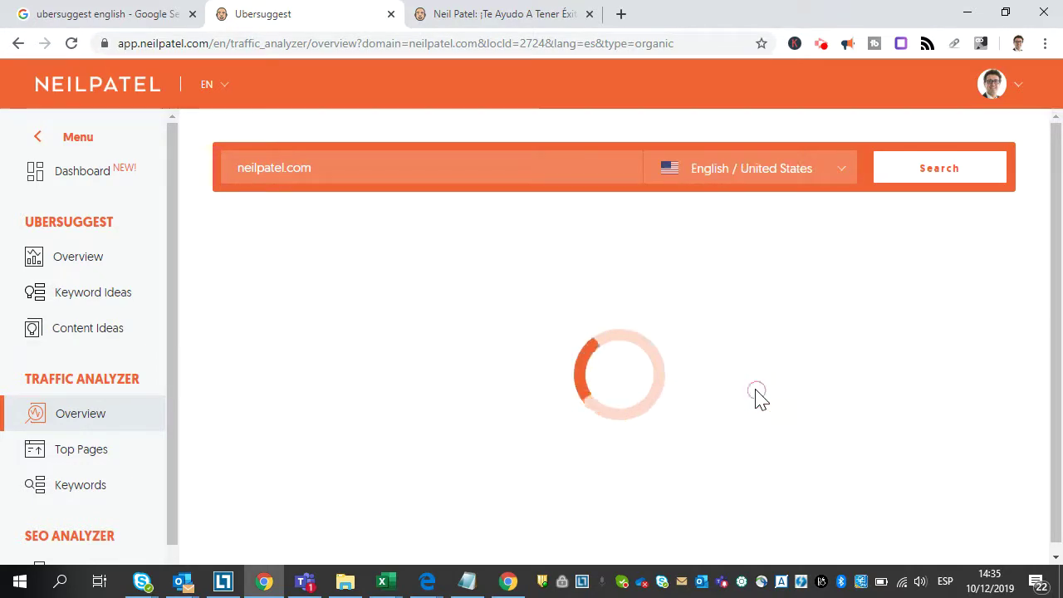
left_click(938, 185)
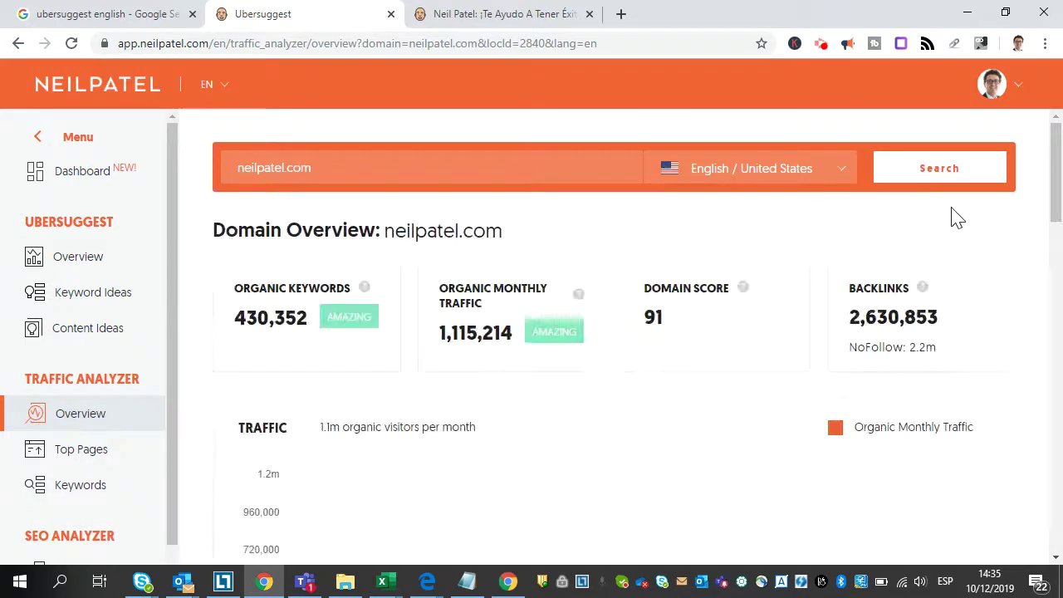
Examine the domain overview figures, the SEO keywords ranking chart and the November point of the monthly traffic chart.
scroll(731, 264, "down", 1)
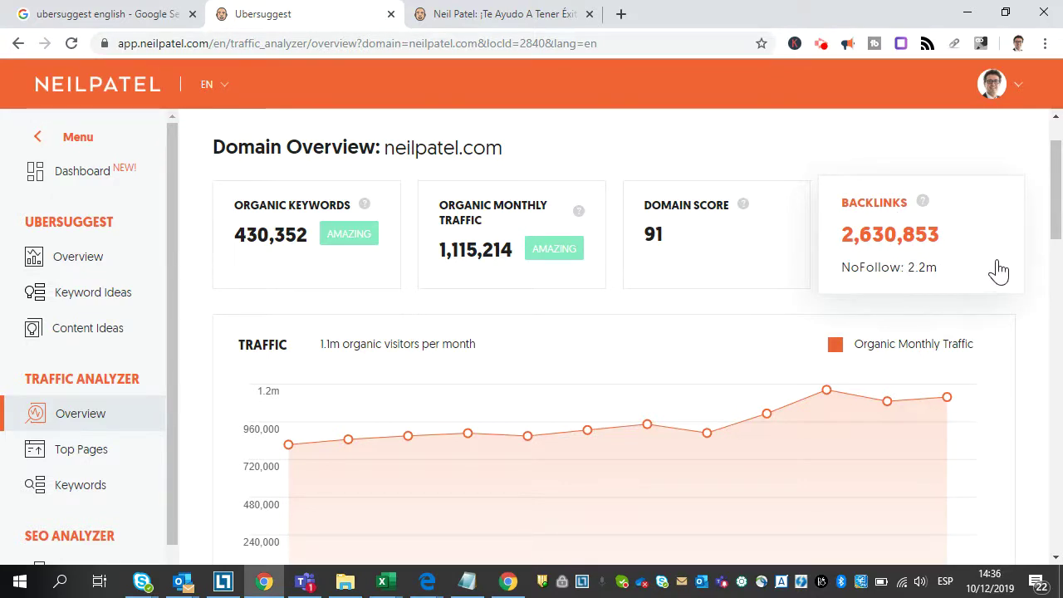
scroll(1021, 274, "down", 2)
scroll(771, 244, "down", 3)
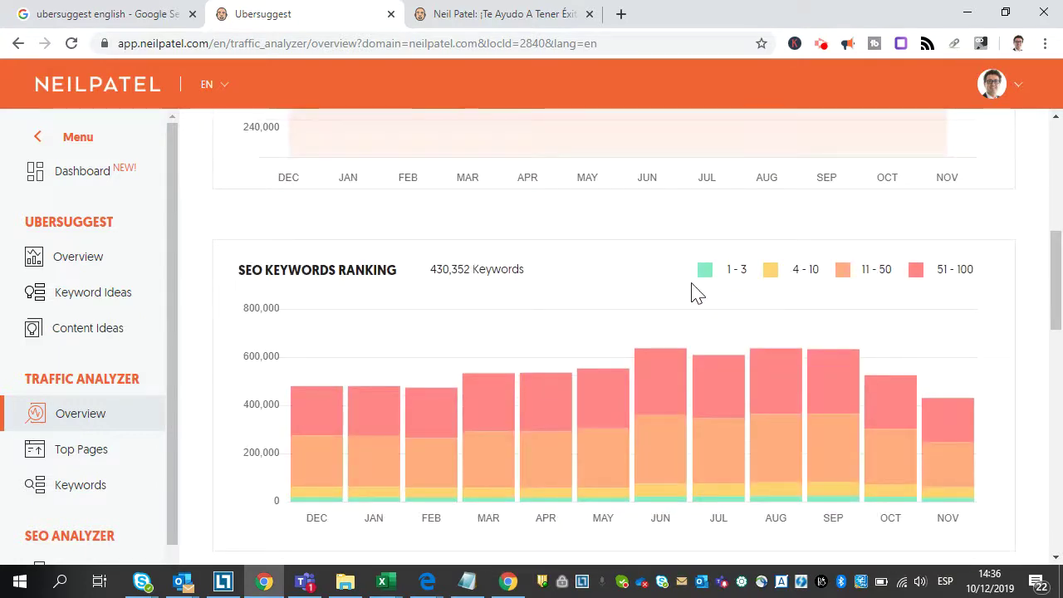
scroll(715, 292, "up", 3)
mouse_move(944, 232)
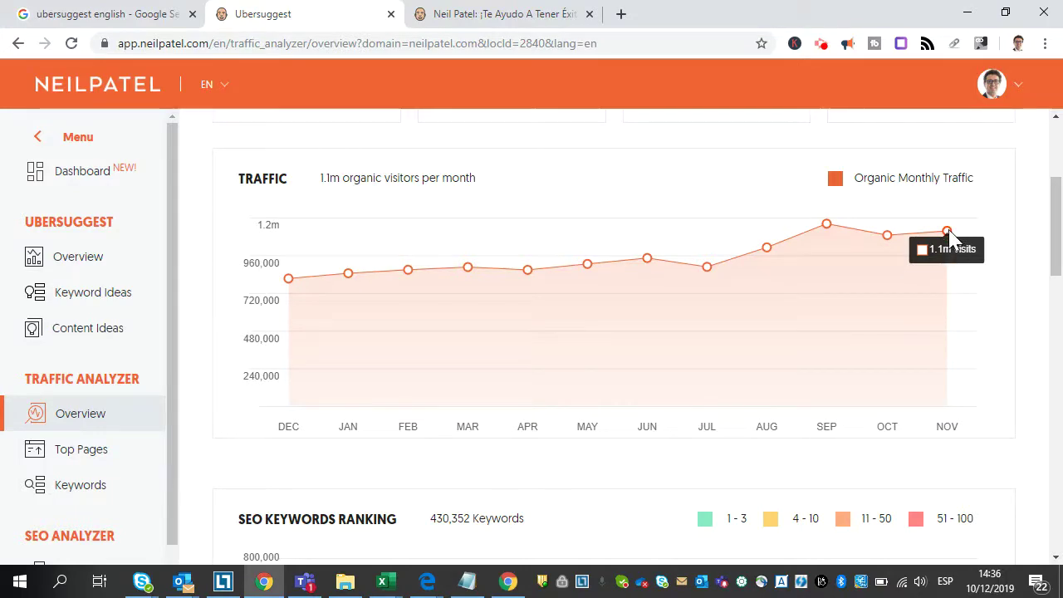
Examine the top SEO pages, highlighting the what-is-google-adwords URL and its estimated visits.
scroll(652, 424, "down", 4)
scroll(652, 424, "down", 4)
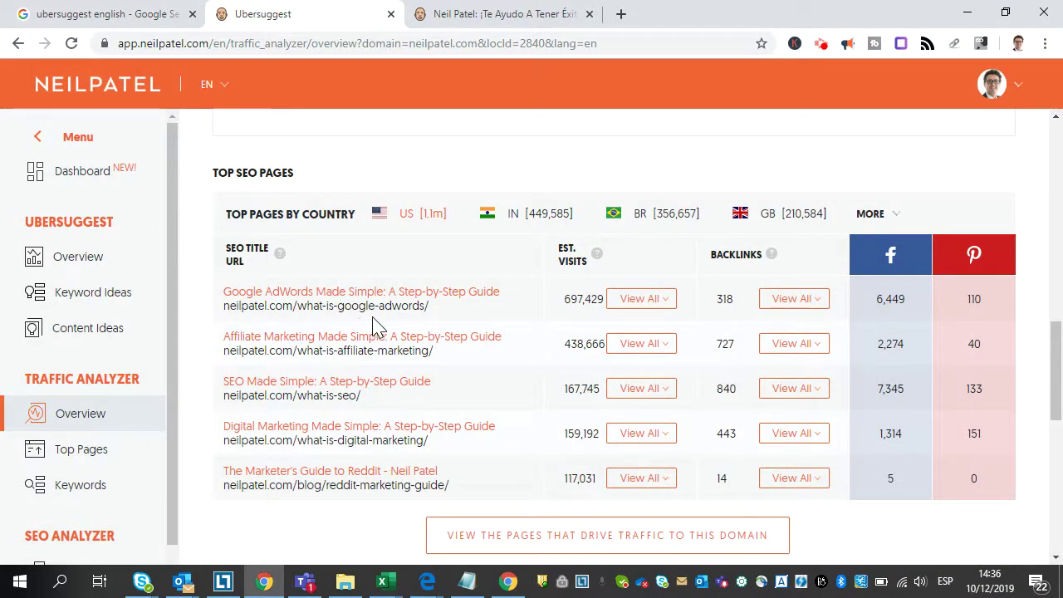
left_click_drag(308, 308, 411, 306)
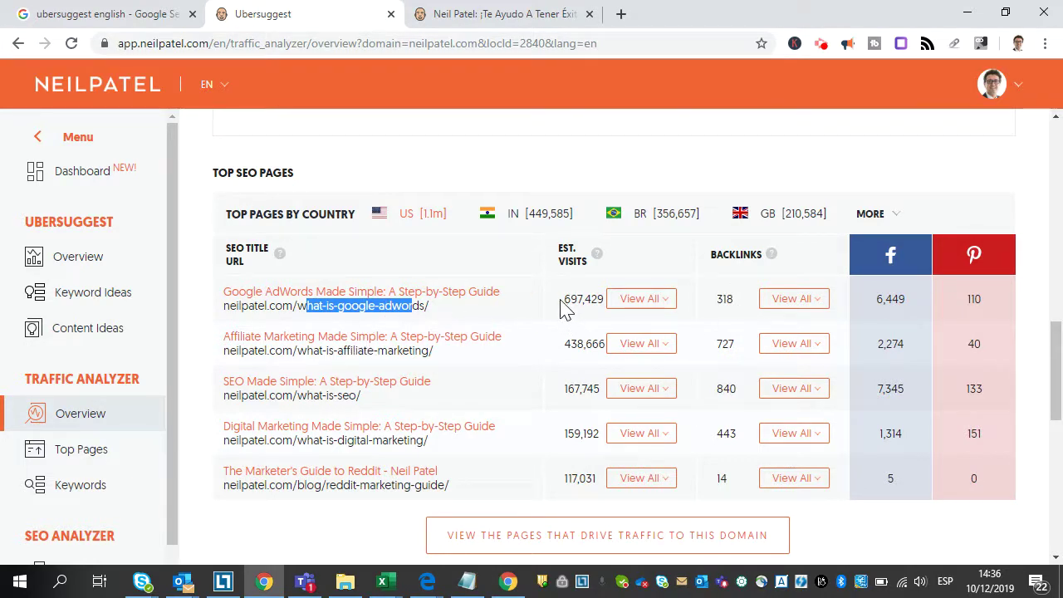
left_click_drag(605, 300, 562, 301)
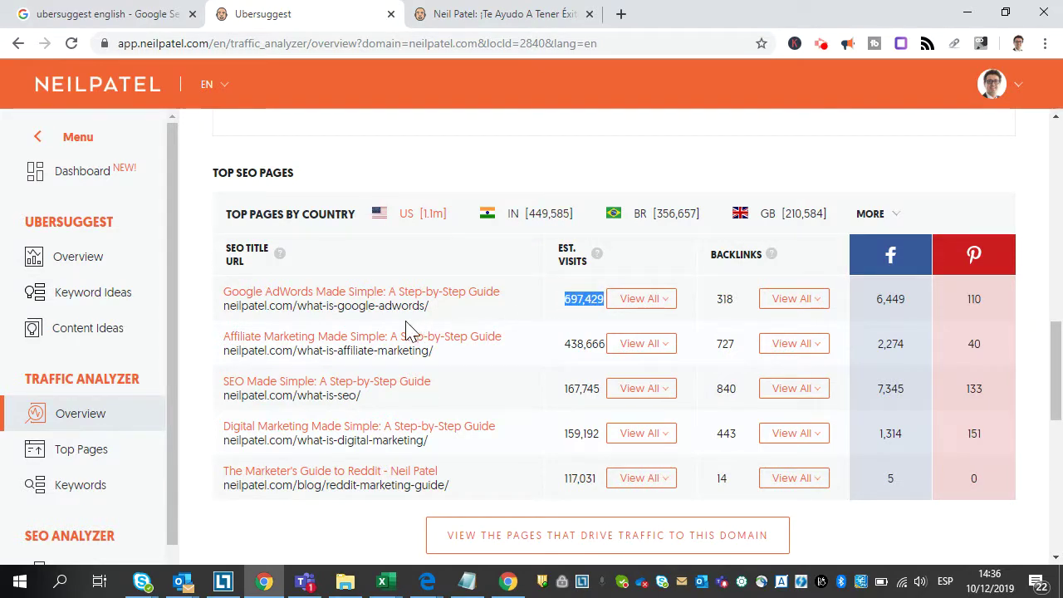
left_click_drag(299, 306, 428, 305)
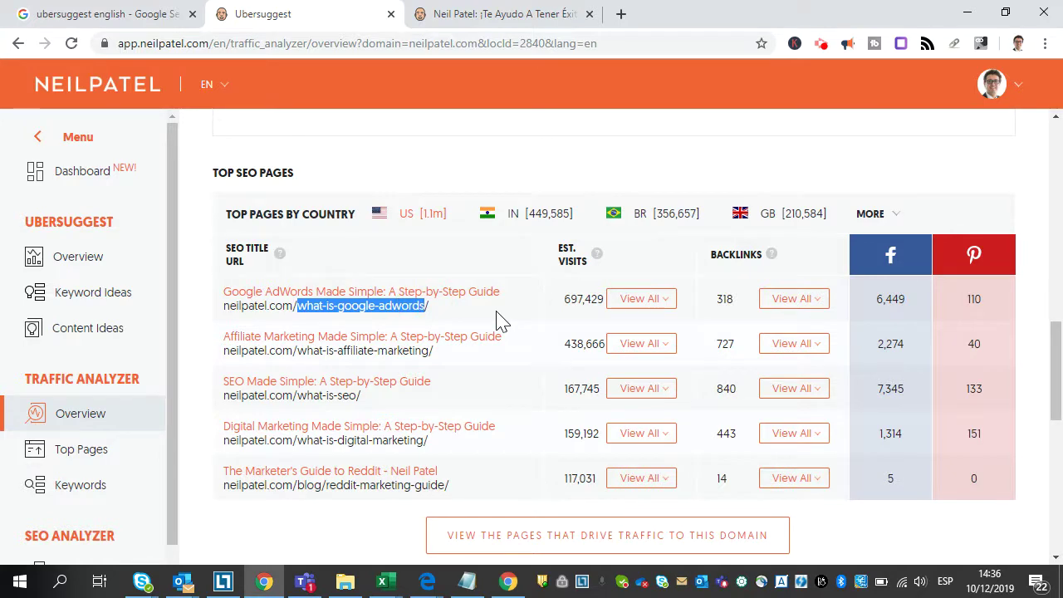
Compare the domain's organic monthly traffic with the visits of the what-is-google-adwords page, highlighting that page's URL.
scroll(498, 319, "up", 10)
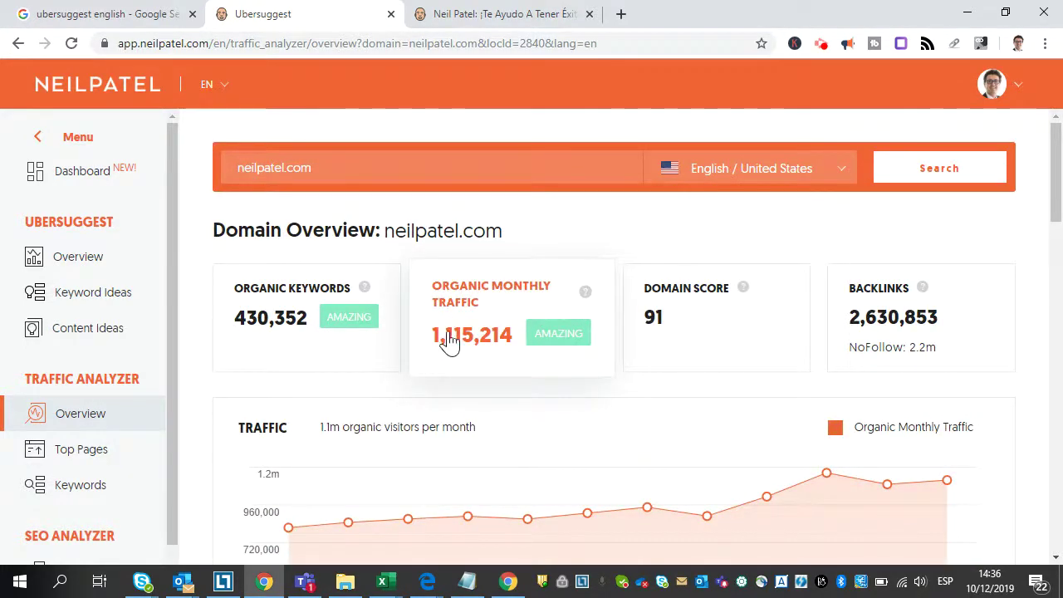
scroll(460, 282, "down", 6)
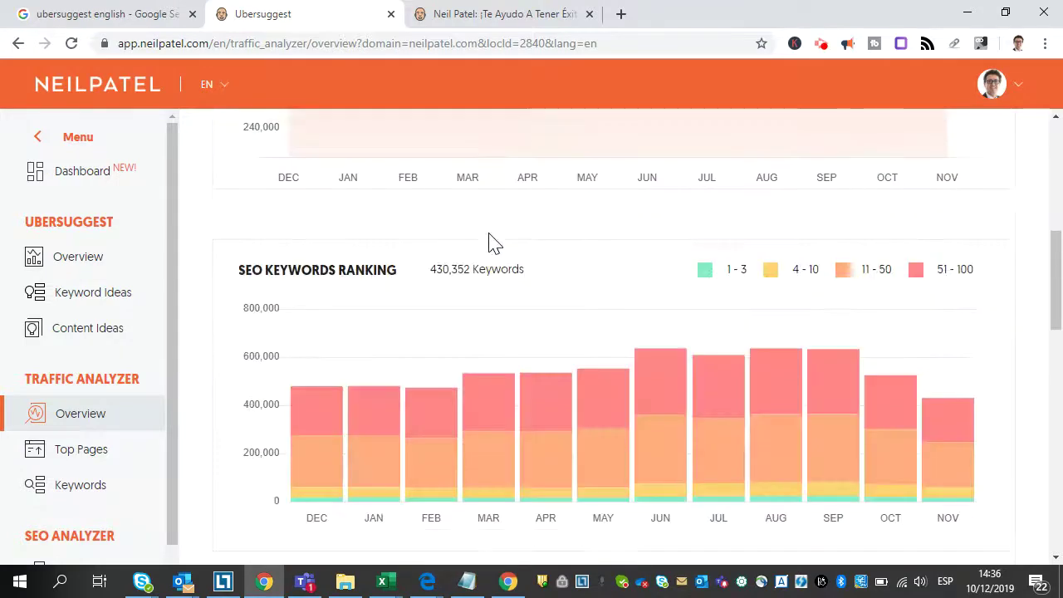
scroll(490, 240, "down", 6)
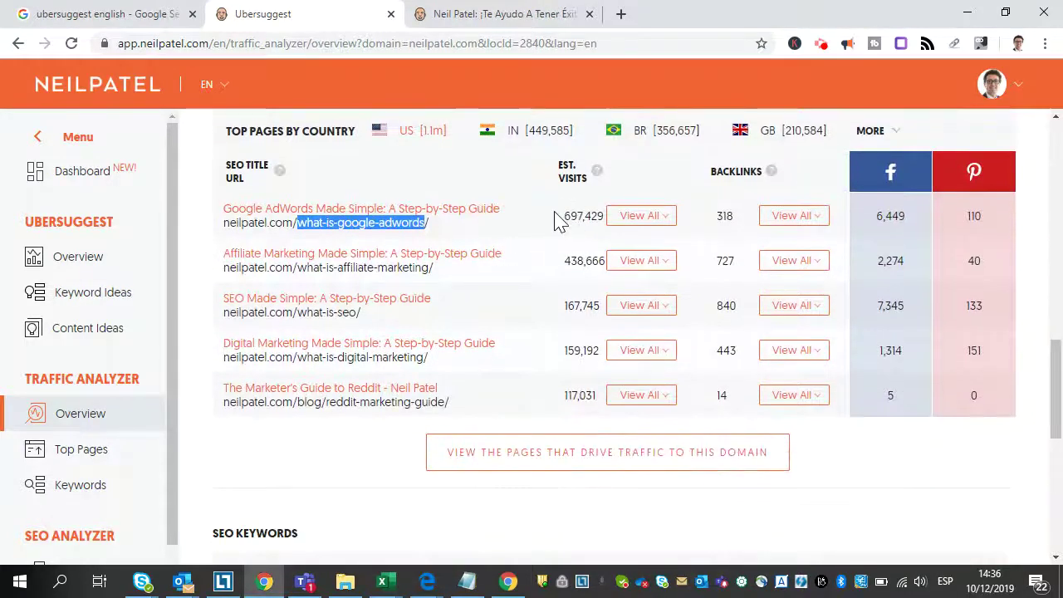
left_click_drag(300, 229, 432, 230)
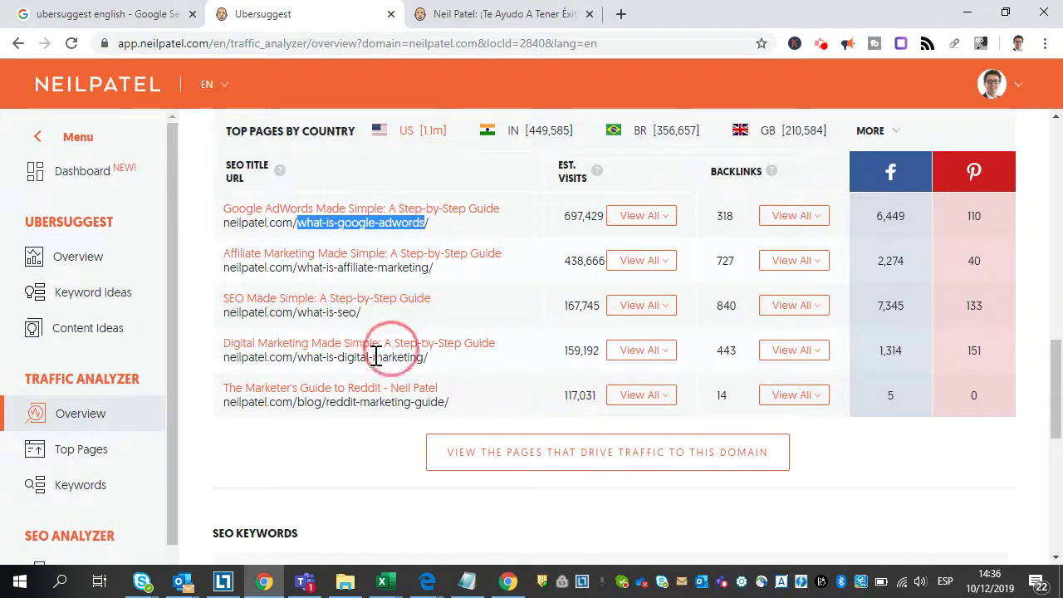
Compare the "what-is" URL pattern across the top SEO pages, highlighting it in the digital marketing and Google AdWords entries.
left_click_drag(296, 357, 449, 369)
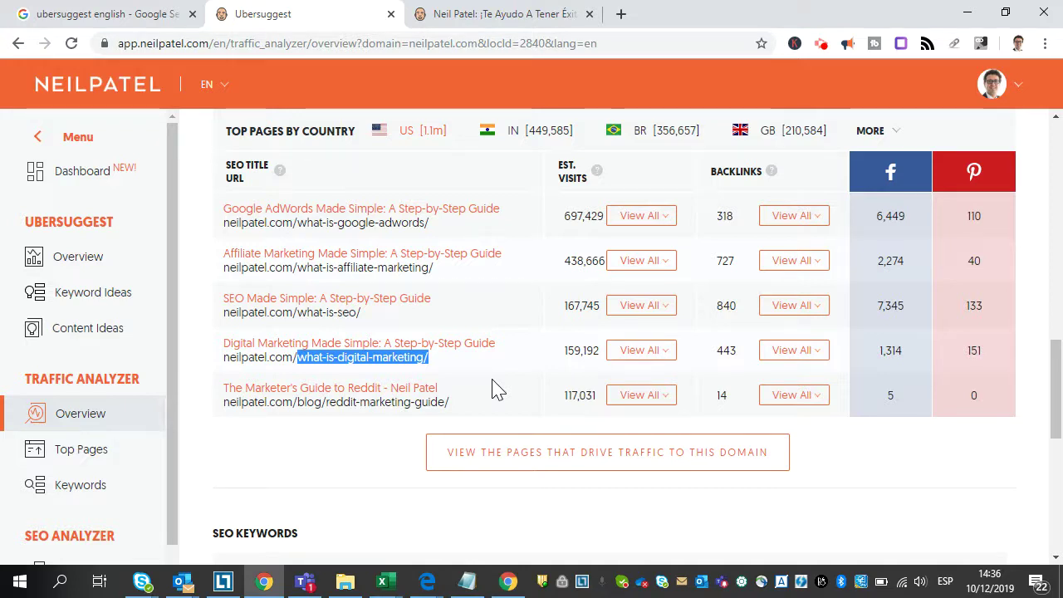
left_click_drag(299, 222, 337, 222)
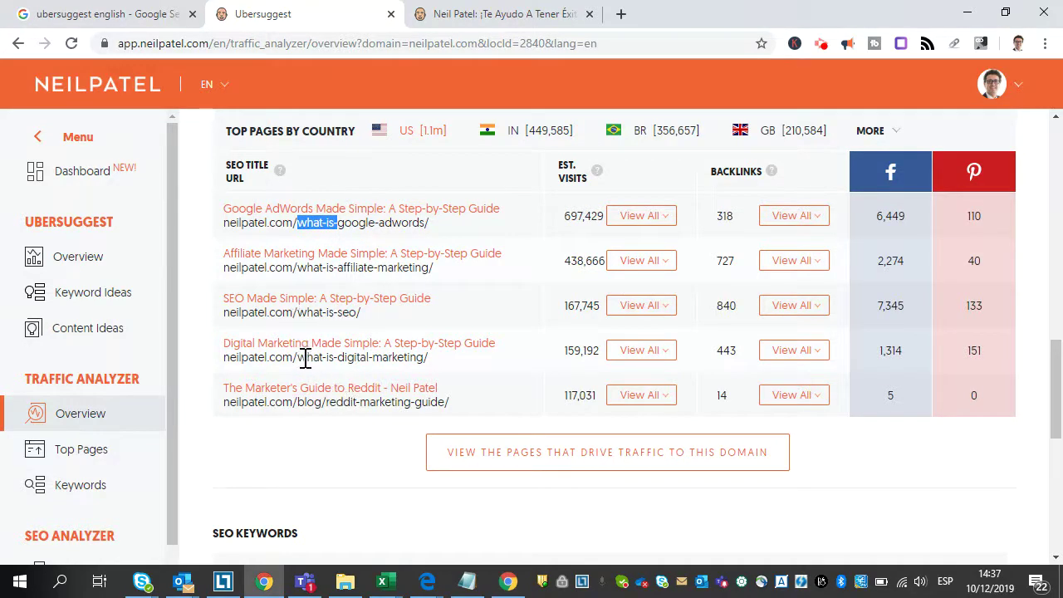
left_click_drag(297, 357, 337, 357)
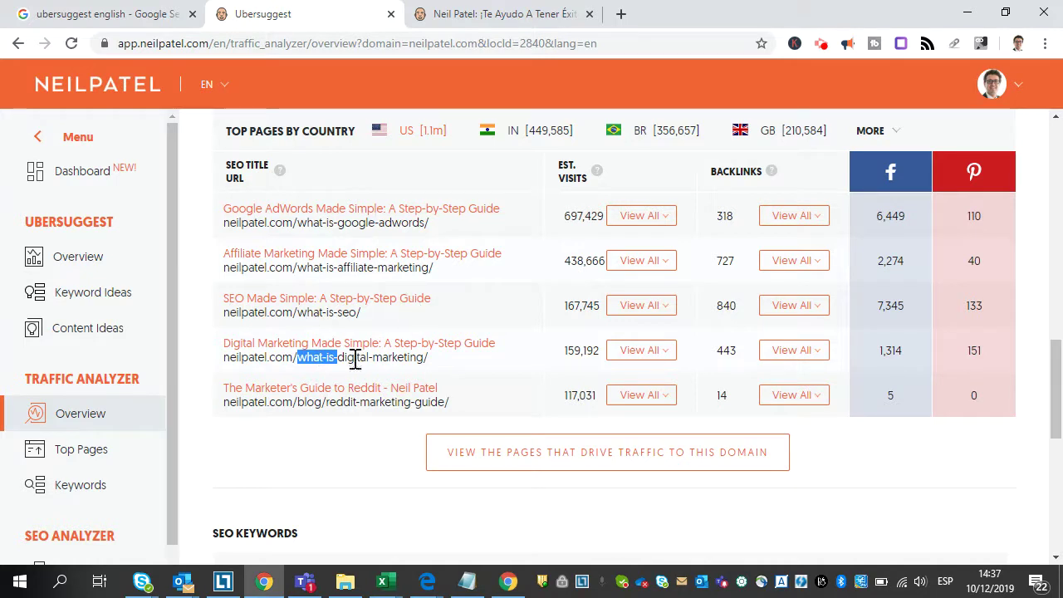
scroll(498, 353, "up", 1)
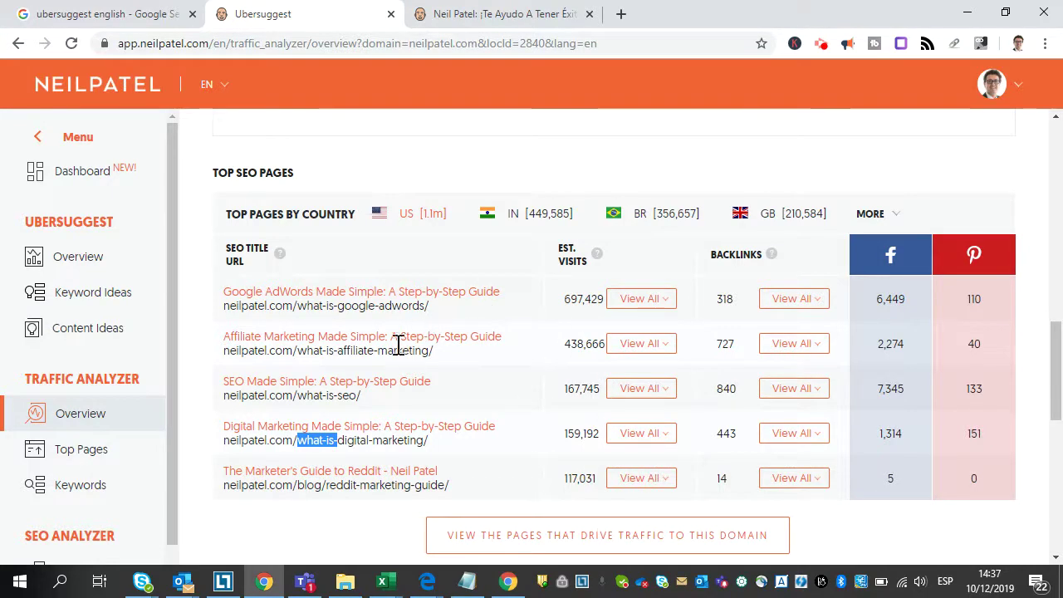
left_click_drag(320, 306, 422, 304)
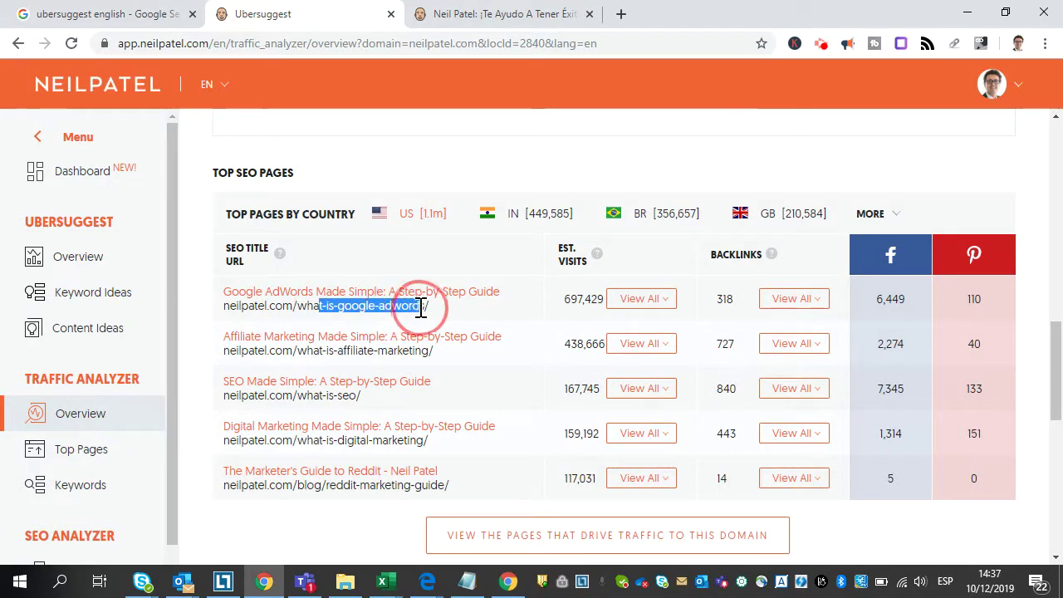
scroll(664, 263, "down", 2)
scroll(568, 286, "up", 2)
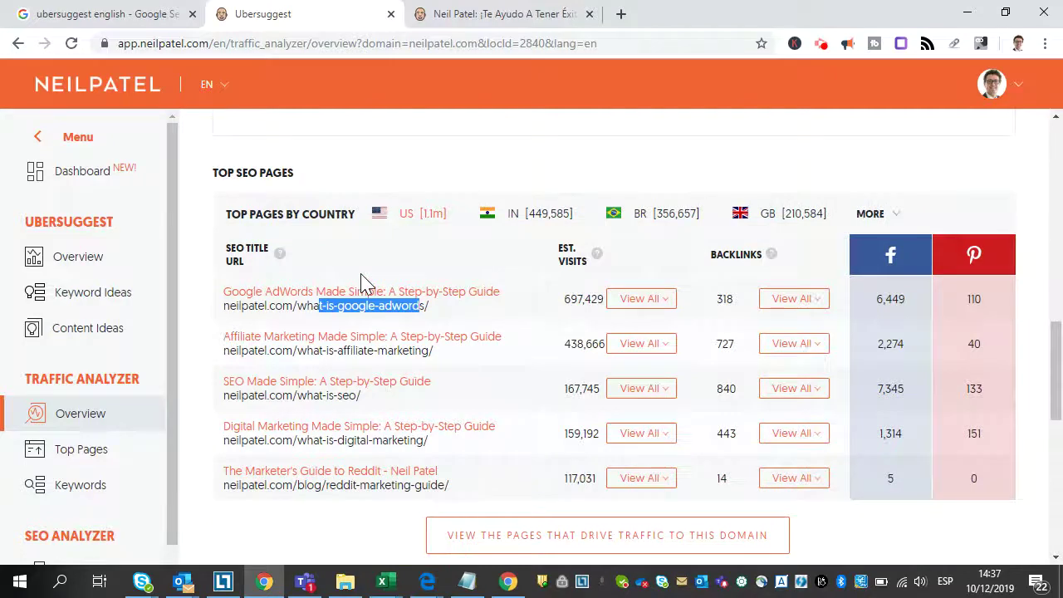
scroll(361, 291, "down", 4)
scroll(399, 303, "up", 4)
Open the keyword ideas report and search for "what is digital marketing" in English / United States.
left_click(114, 307)
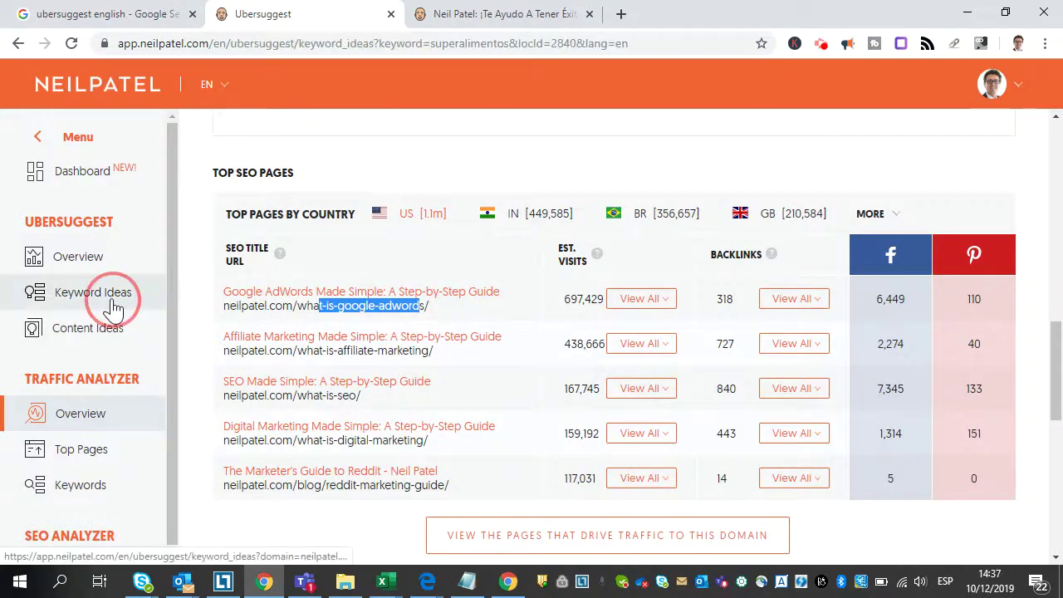
left_click_drag(235, 166, 127, 177)
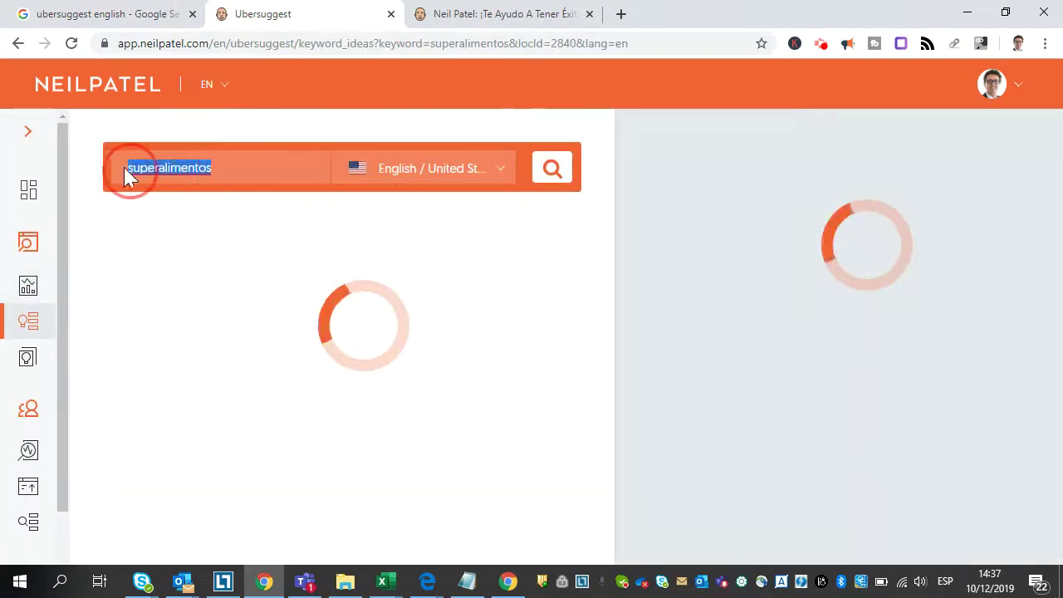
type("what is ")
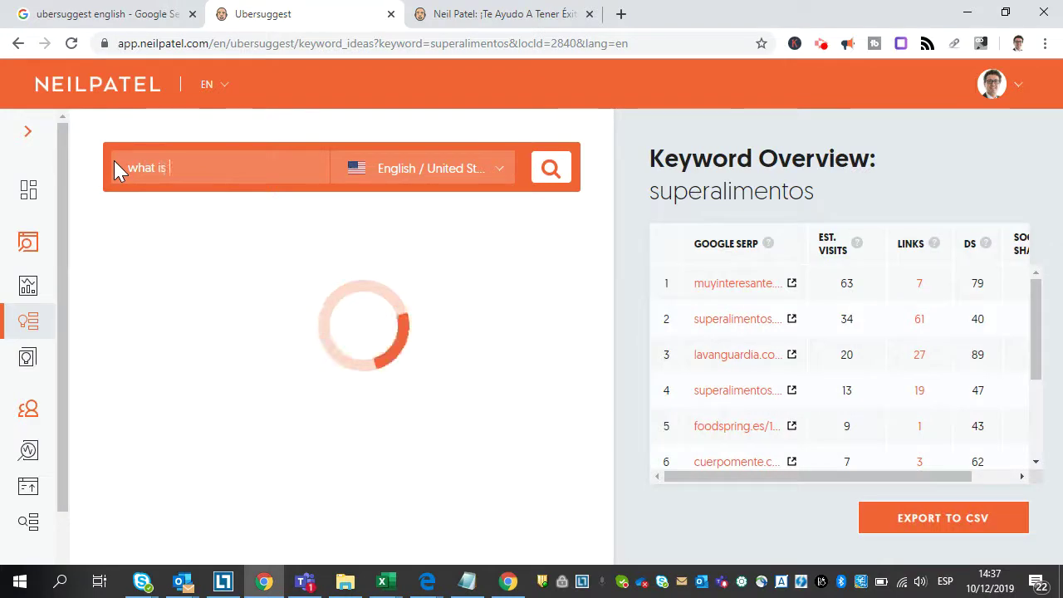
type("digital")
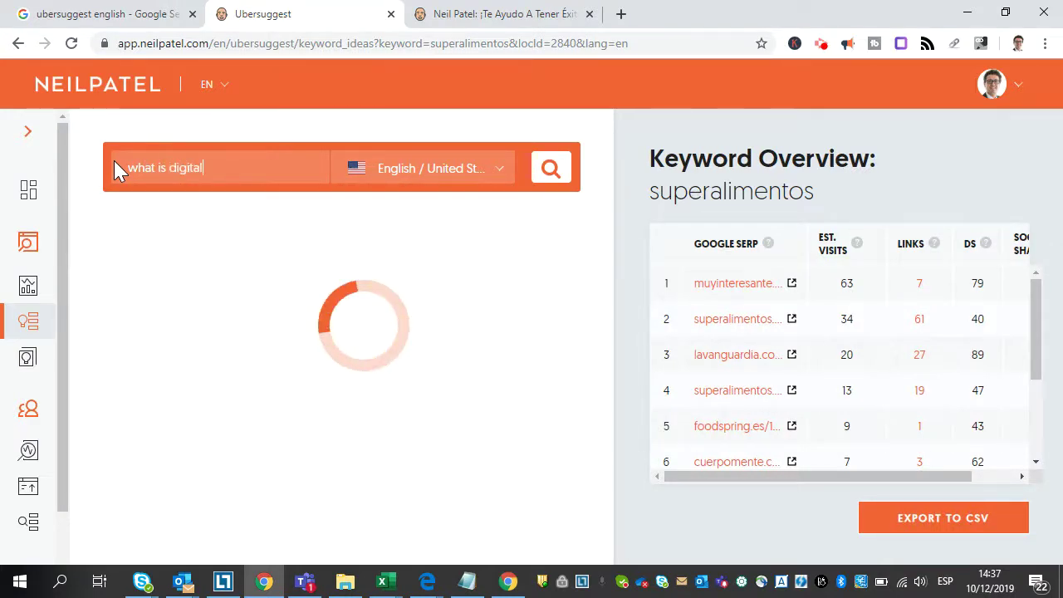
type(" marketing")
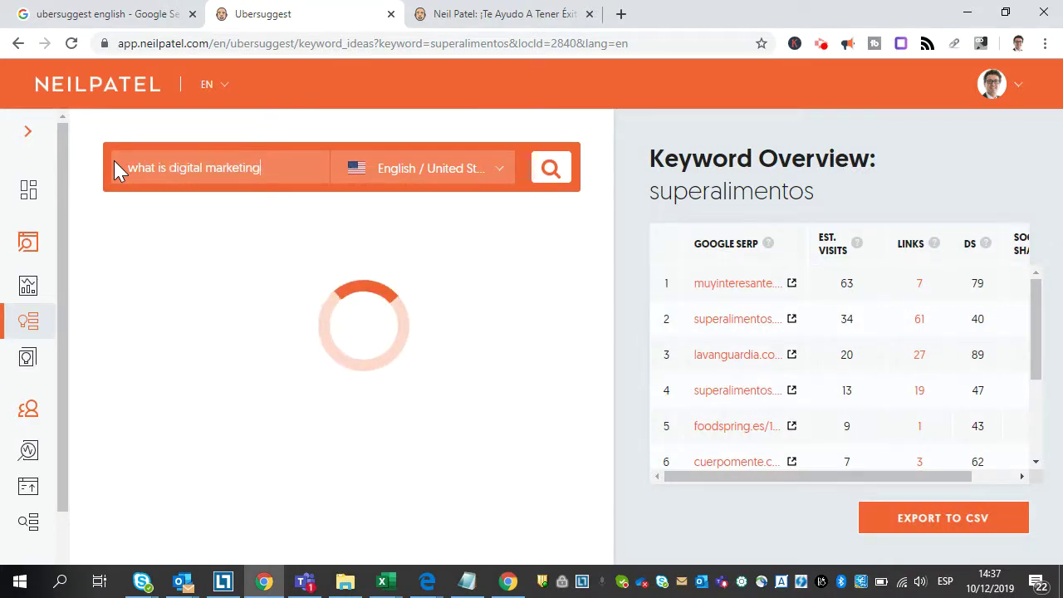
left_click(544, 180)
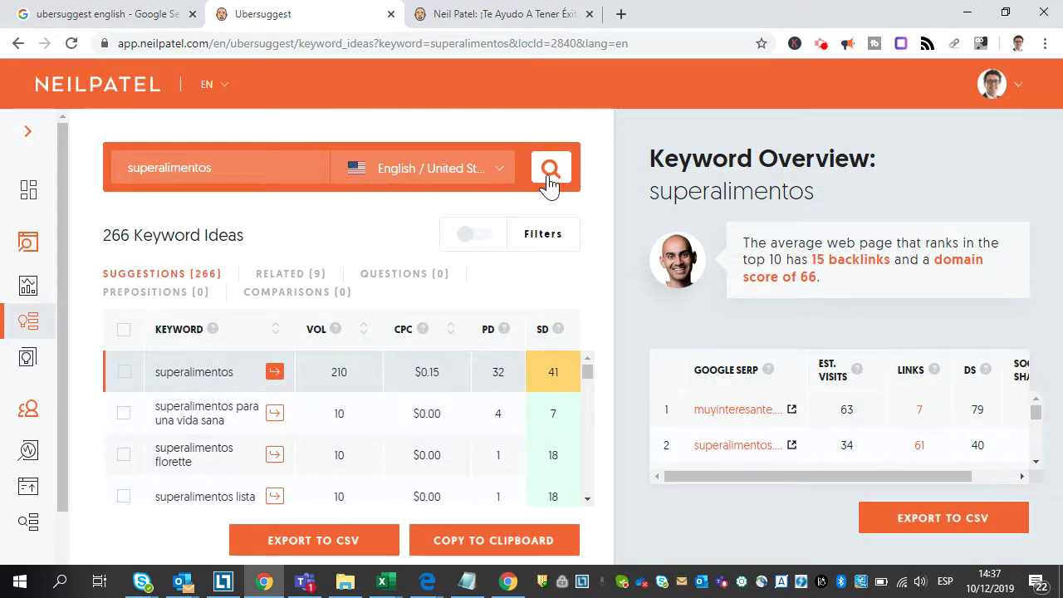
left_click(256, 169)
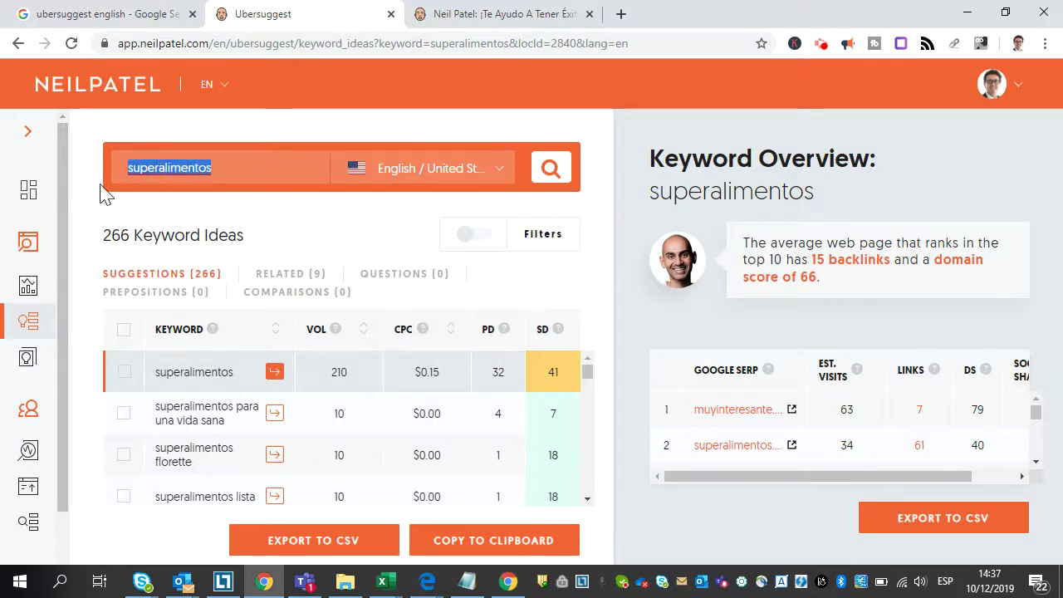
type("what is digital marketing")
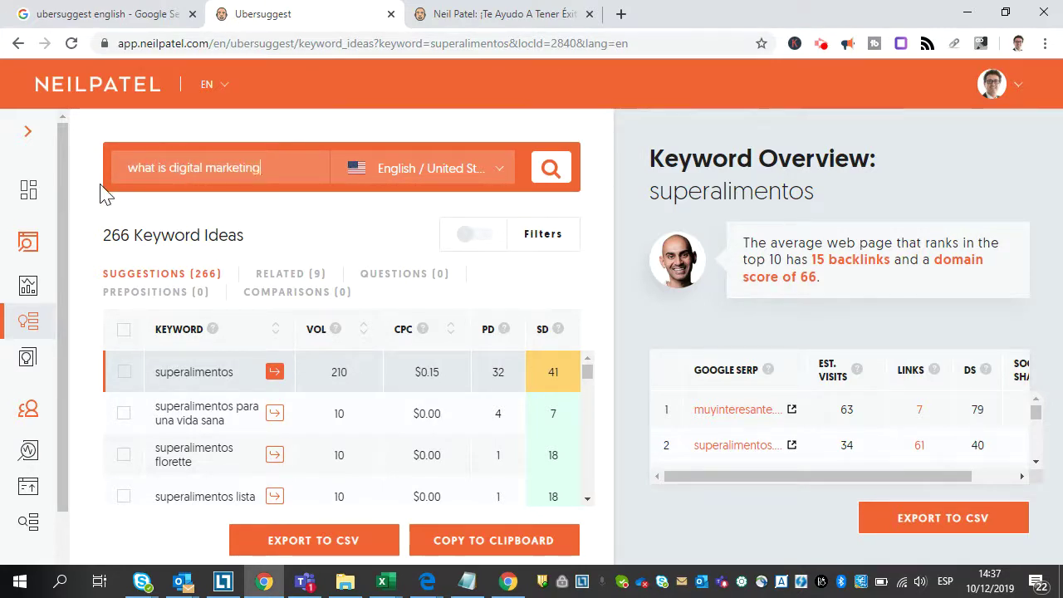
left_click(558, 170)
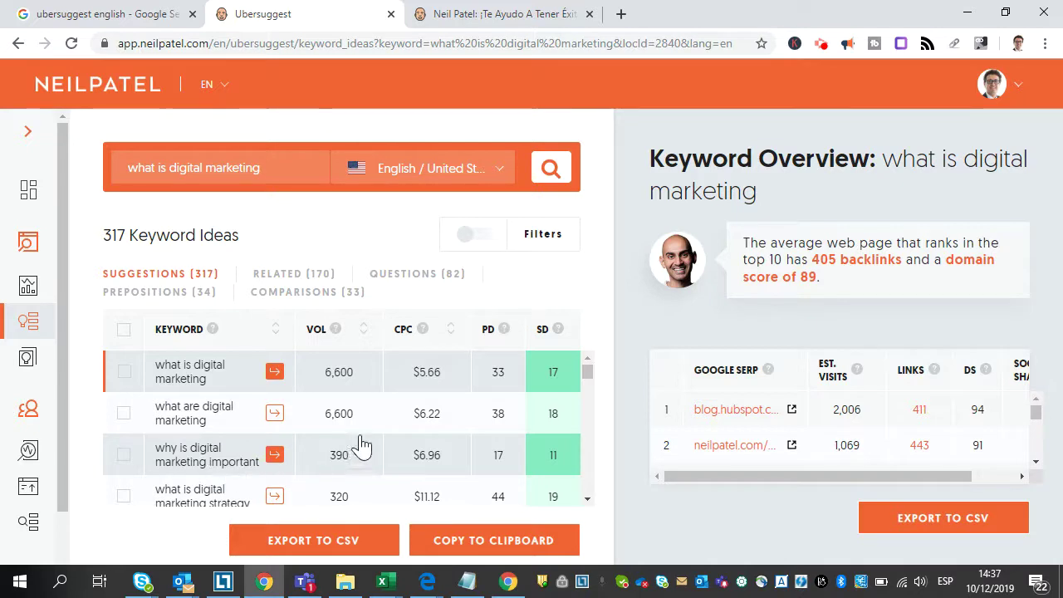
Look through the suggested "what is digital marketing" keywords with their volume, CPC and difficulty values.
scroll(235, 428, "down", 1)
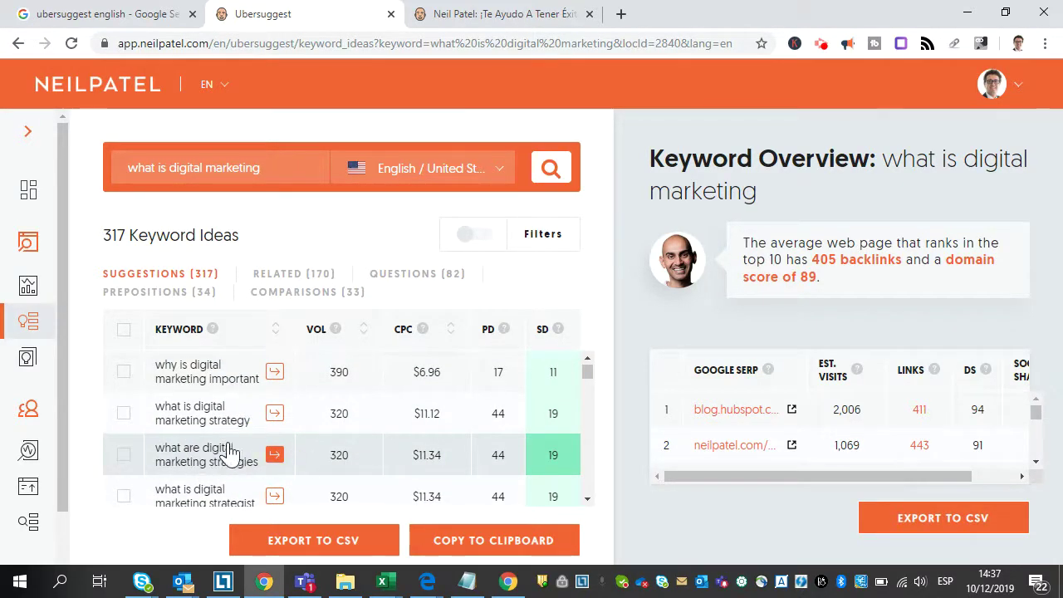
scroll(240, 449, "down", 2)
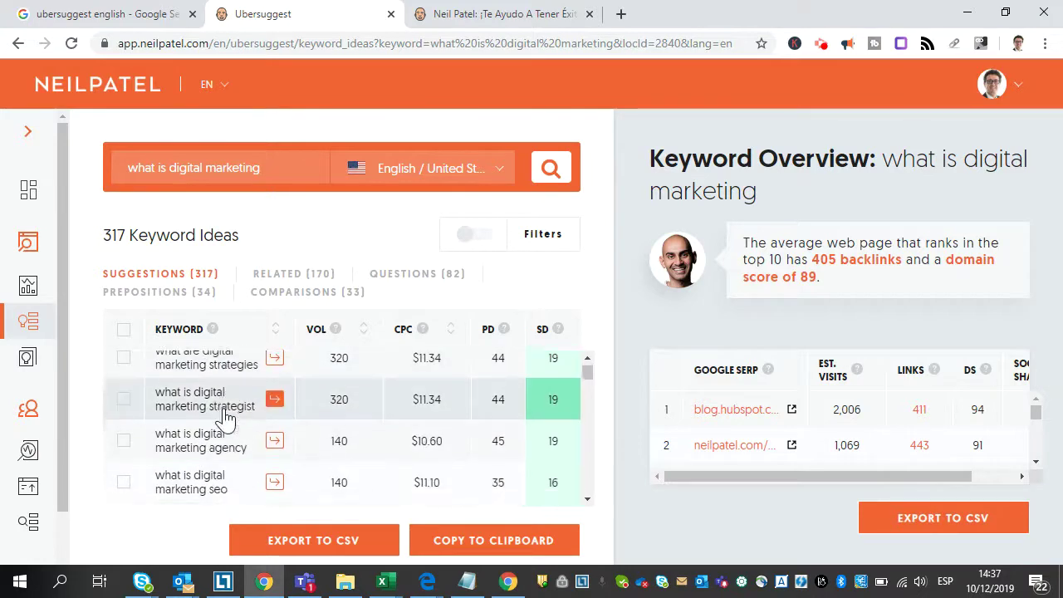
scroll(232, 419, "down", 5)
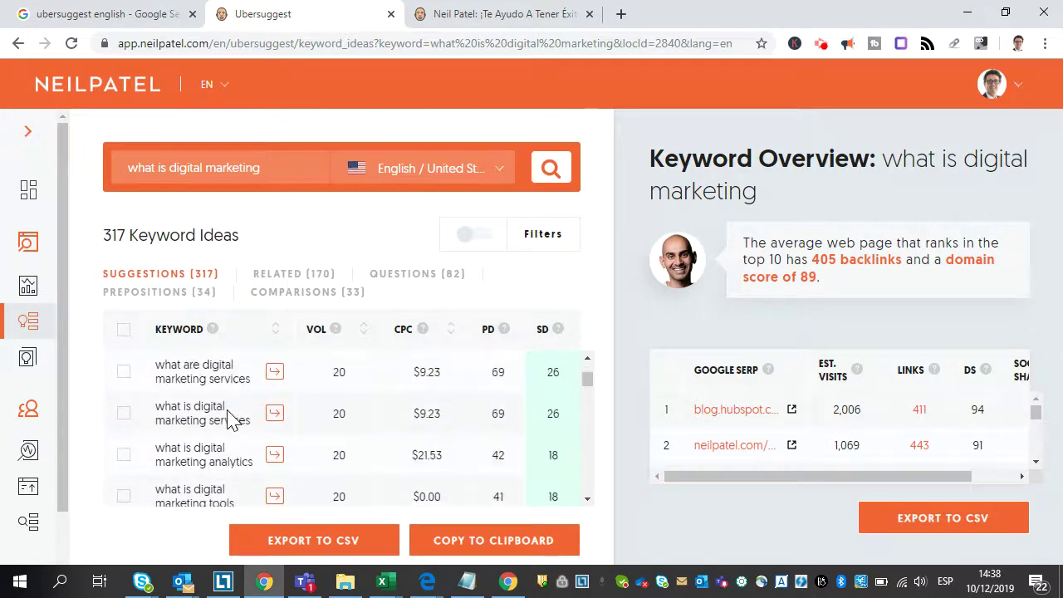
scroll(232, 425, "down", 2)
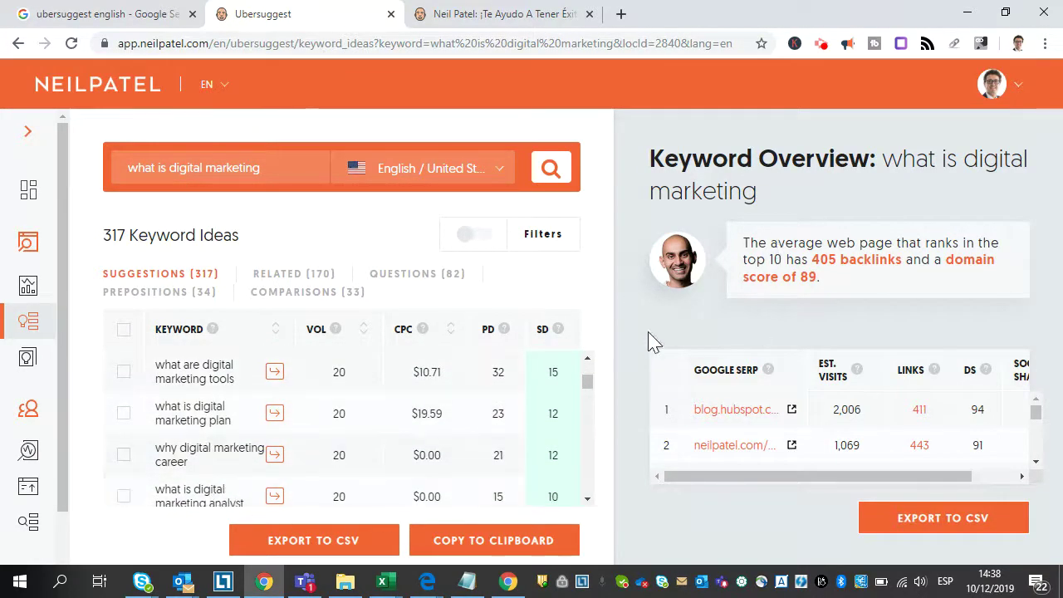
Examine the average backlinks and domain score of the top 10 pages for "what is digital marketing", highlighting both figures and the keyword.
left_click_drag(812, 259, 904, 258)
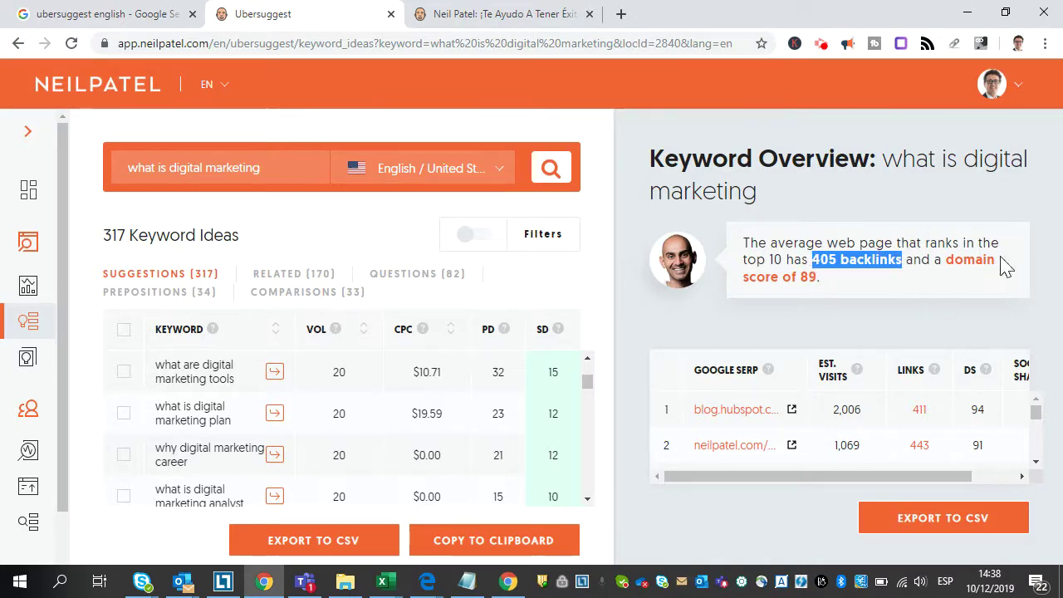
left_click(944, 273)
left_click_drag(944, 274, 806, 282)
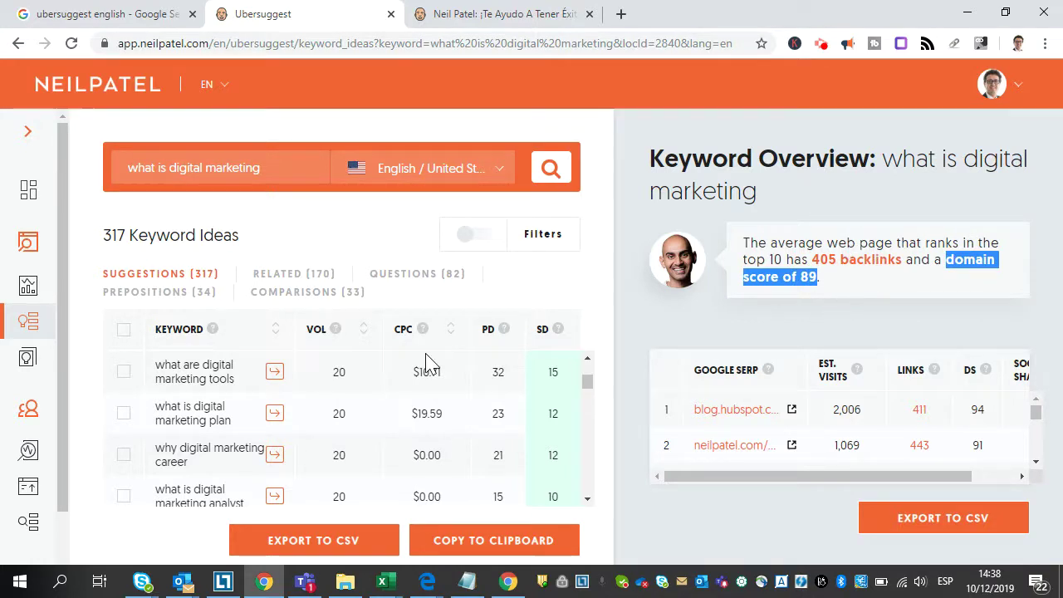
left_click_drag(888, 160, 897, 194)
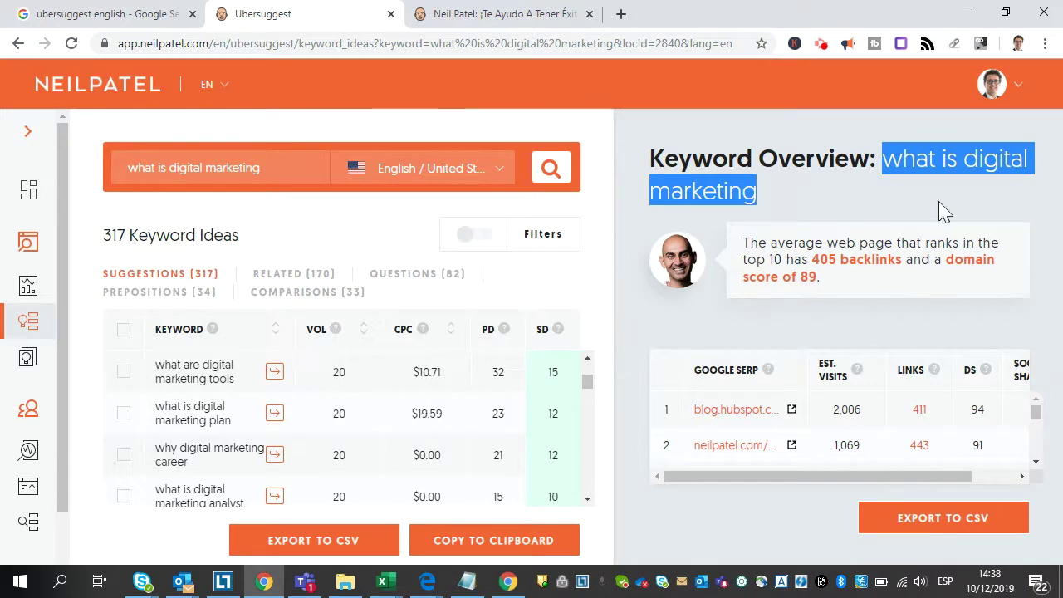
left_click(885, 163)
left_click_drag(887, 160, 892, 178)
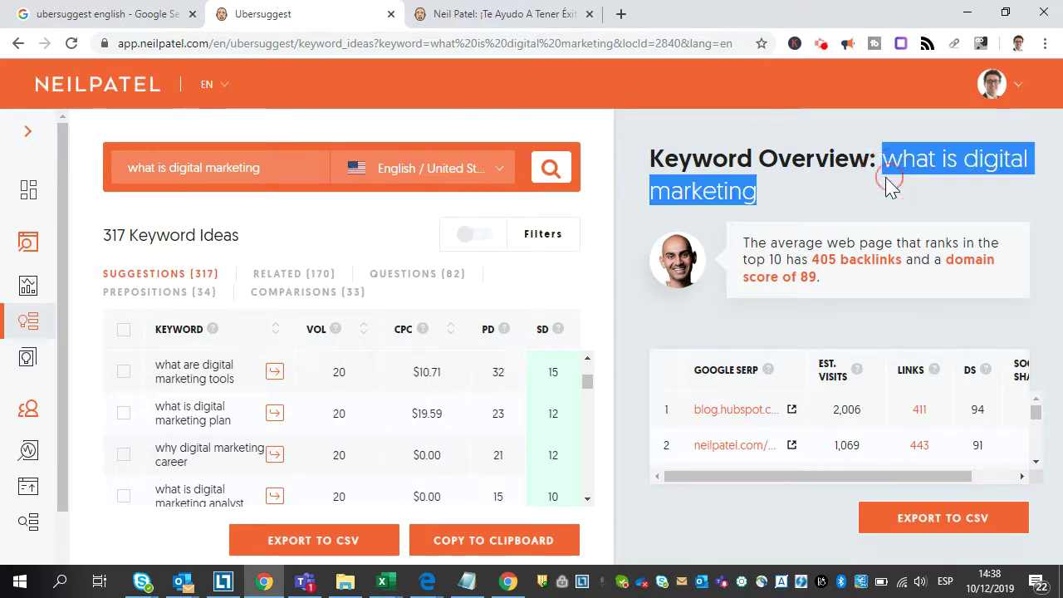
Search keyword ideas for "what is digital outreach" and highlight the average backlinks and domain score of its top 10 pages.
left_click_drag(263, 168, 205, 168)
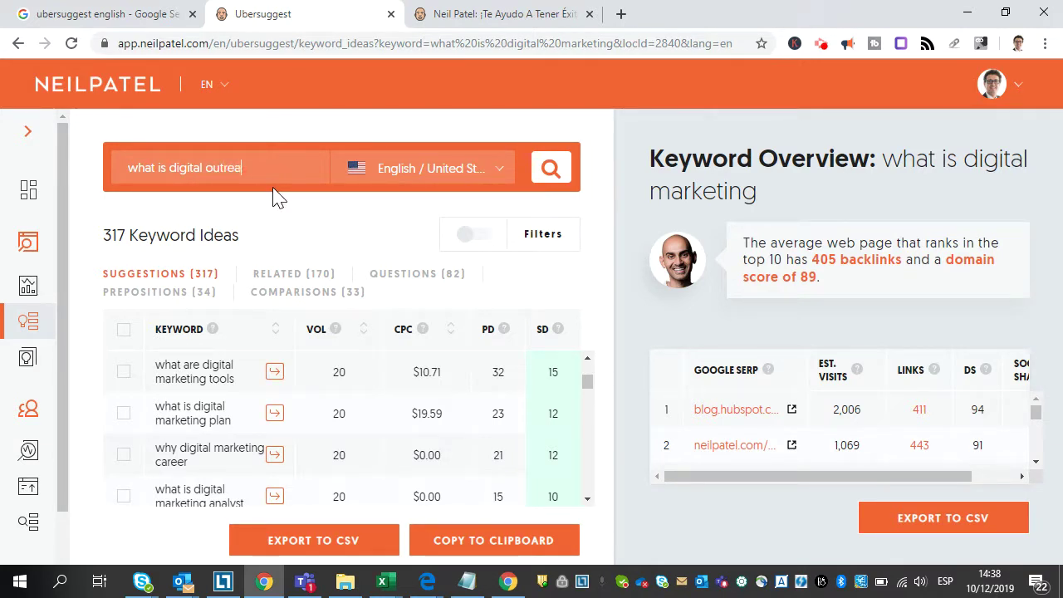
left_click(556, 171)
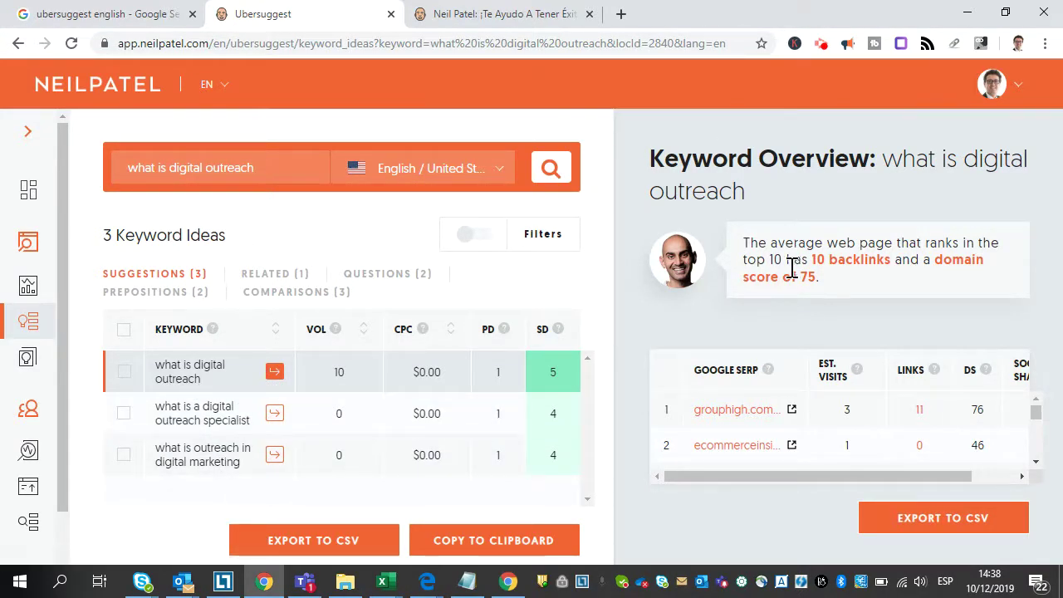
left_click_drag(815, 259, 941, 278)
left_click_drag(814, 259, 890, 260)
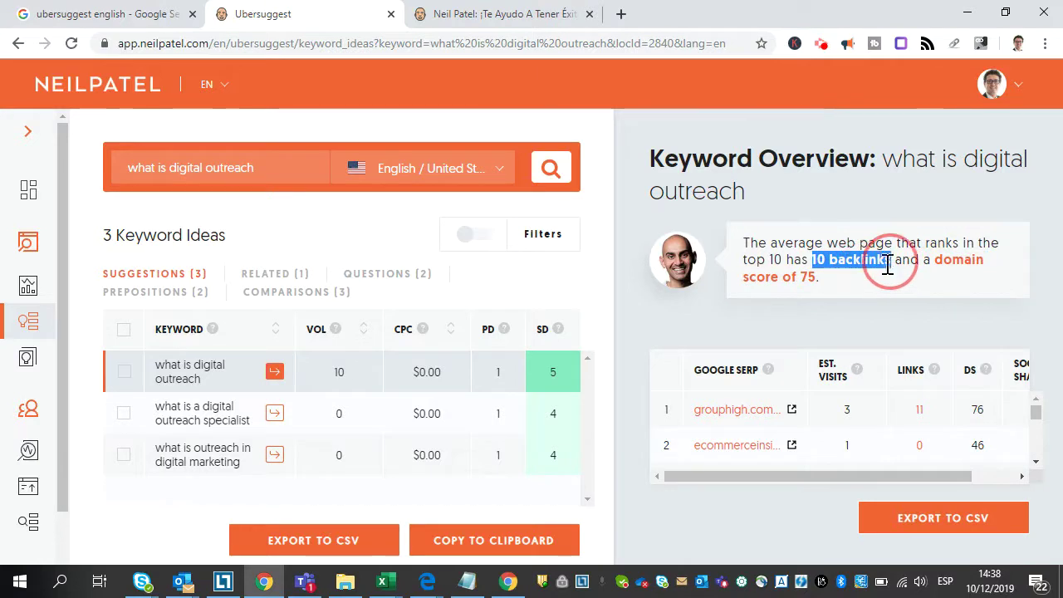
left_click(816, 259)
left_click_drag(816, 259, 949, 285)
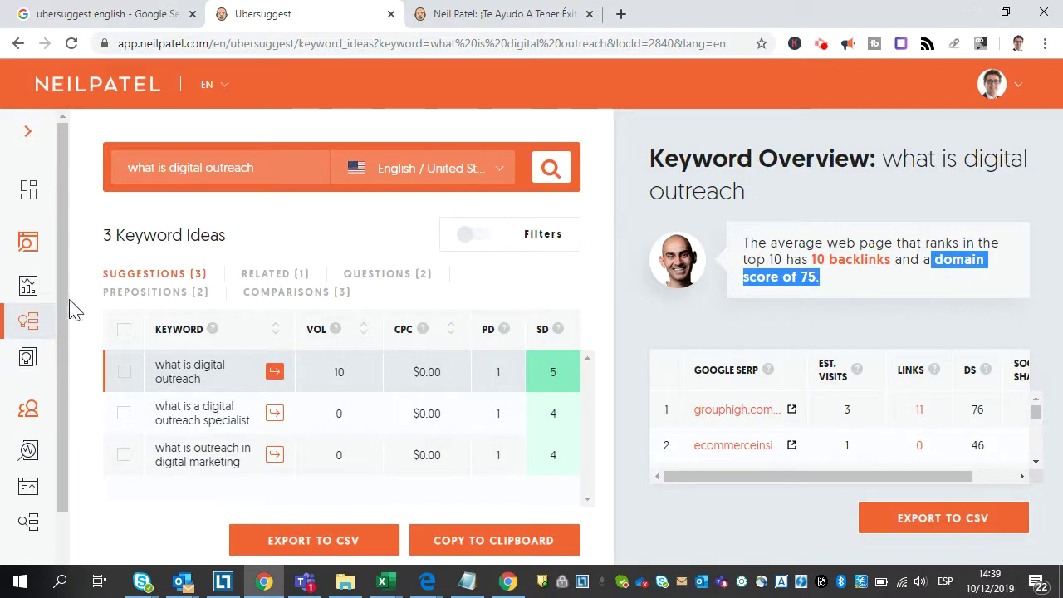
Open the SEO Analyzer's Site Audit page and place the cursor in its keyword or domain field.
scroll(36, 268, "down", 2)
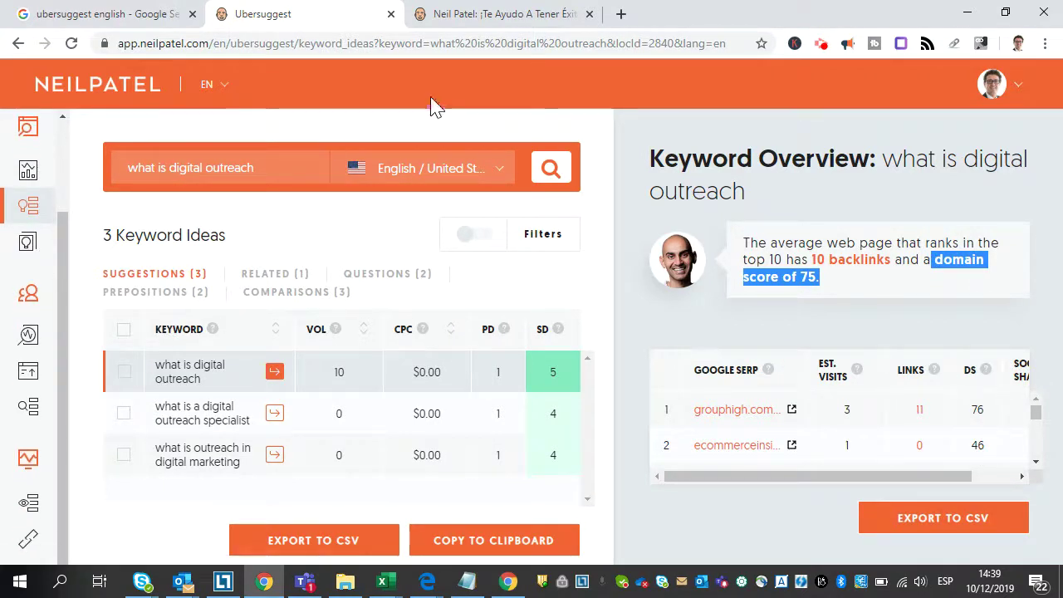
left_click_drag(304, 171, 126, 168)
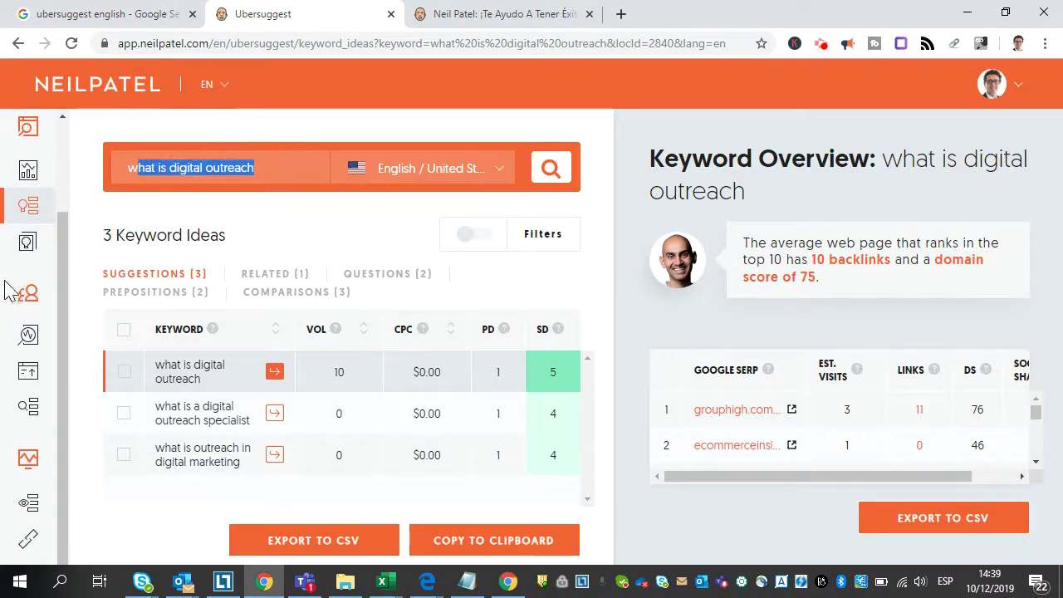
left_click(23, 133)
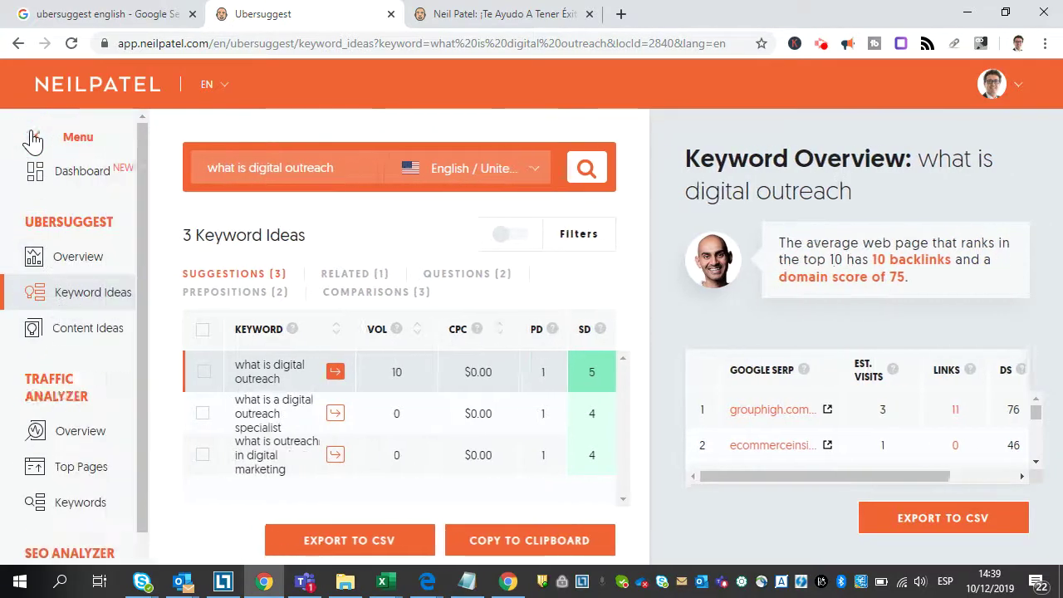
scroll(33, 208, "down", 2)
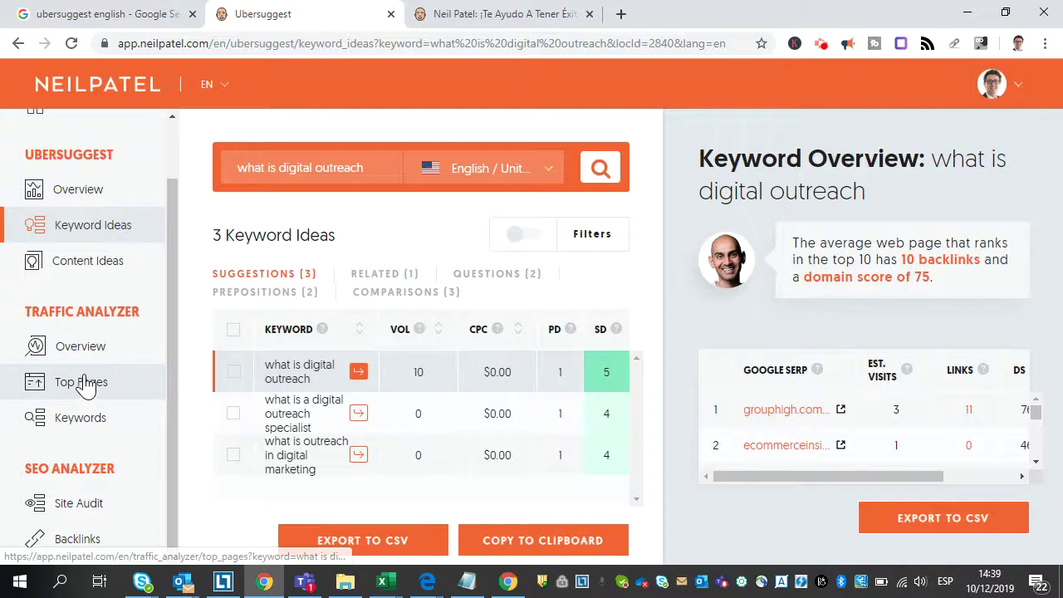
left_click(83, 504)
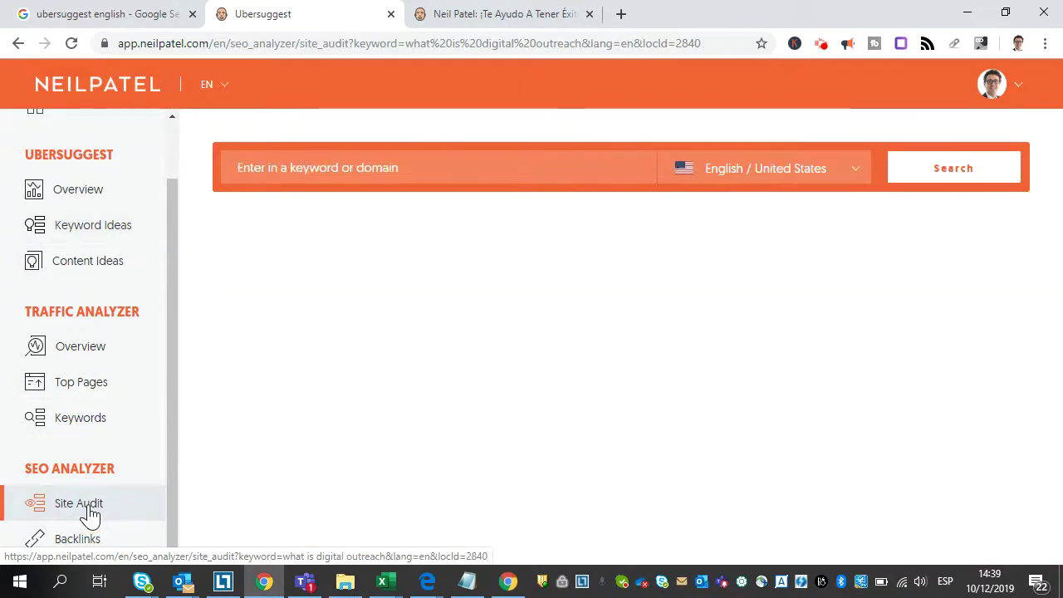
left_click(479, 171)
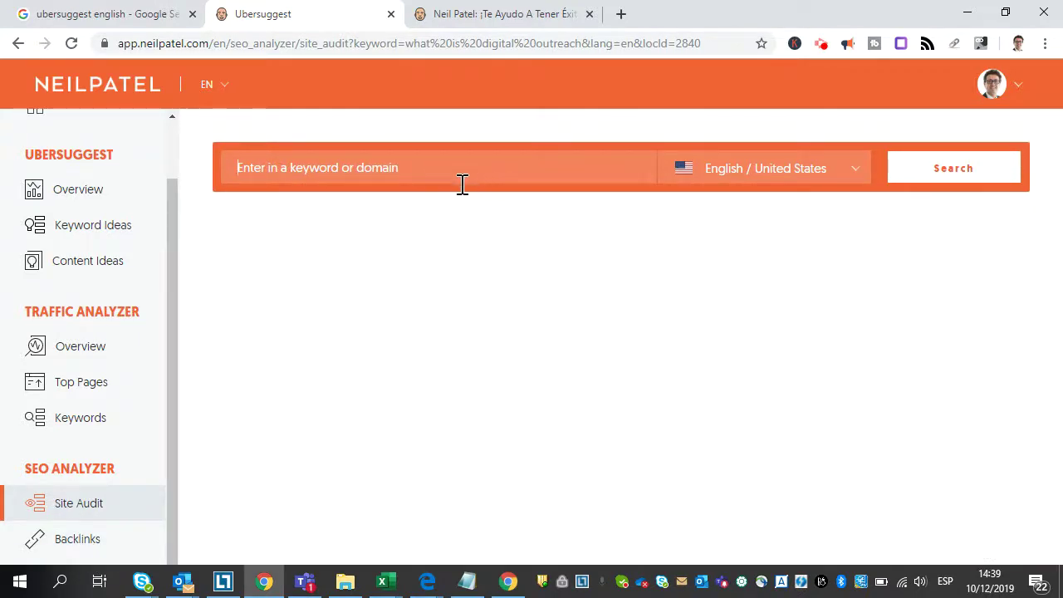
Open the backlinks report for neilpatel.com and examine the linking pages, highlighting several of their domain scores.
left_click(77, 541)
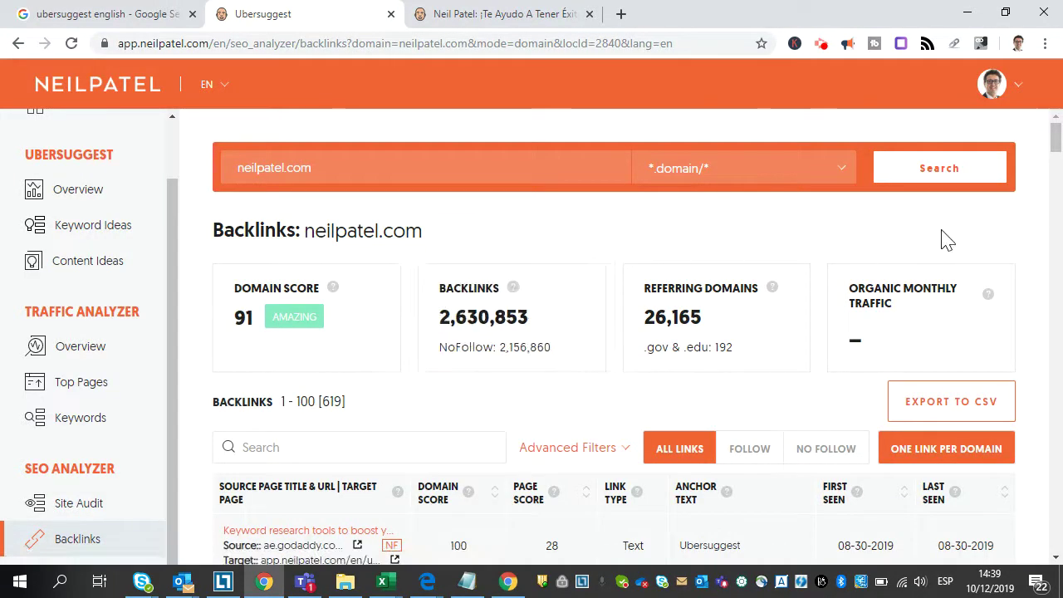
scroll(532, 283, "down", 3)
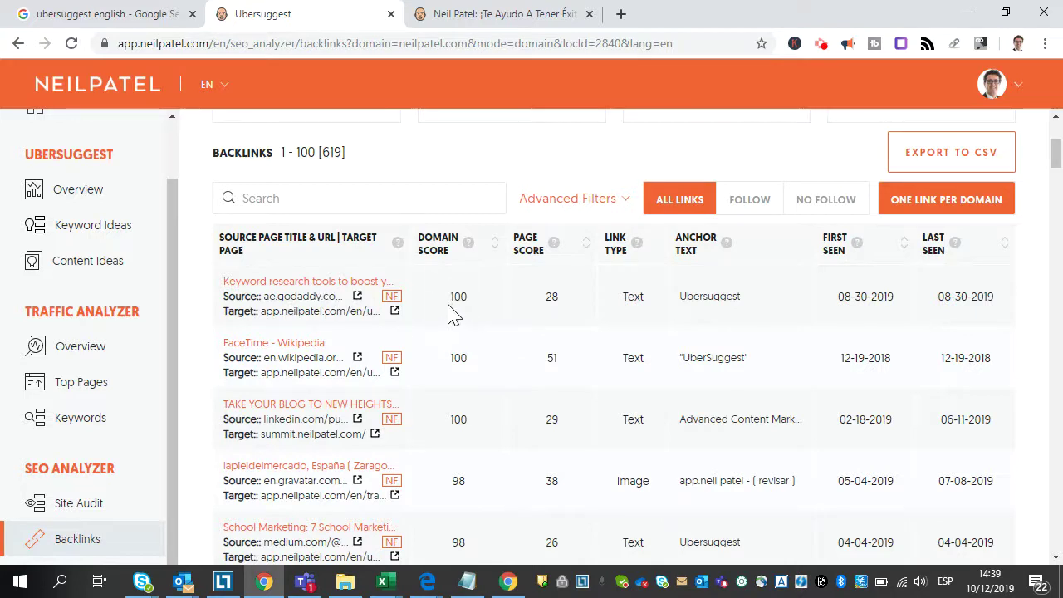
left_click_drag(449, 297, 486, 295)
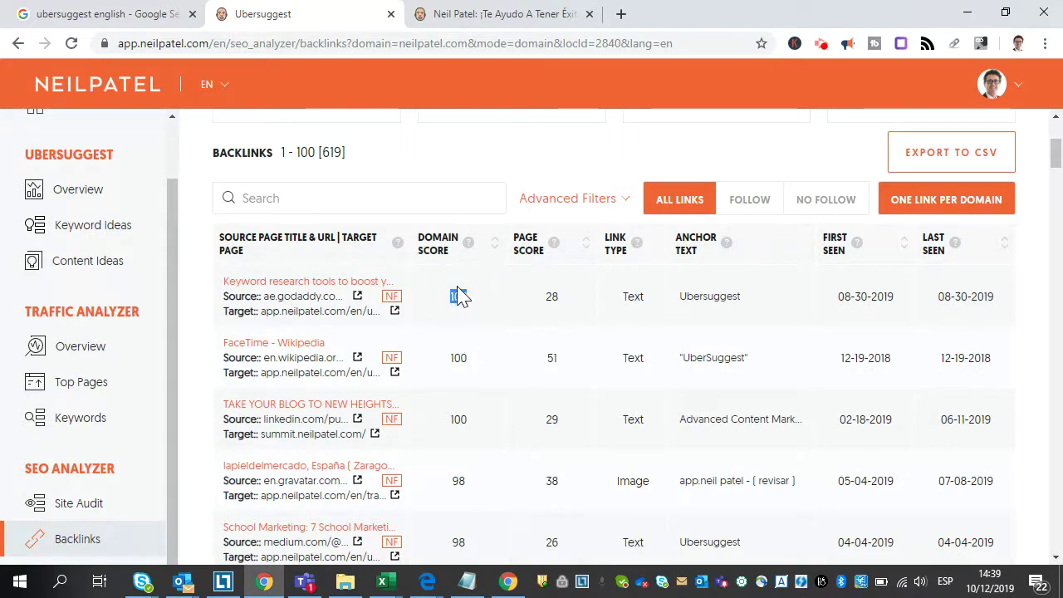
scroll(480, 363, "down", 1)
double_click(468, 339)
double_click(474, 402)
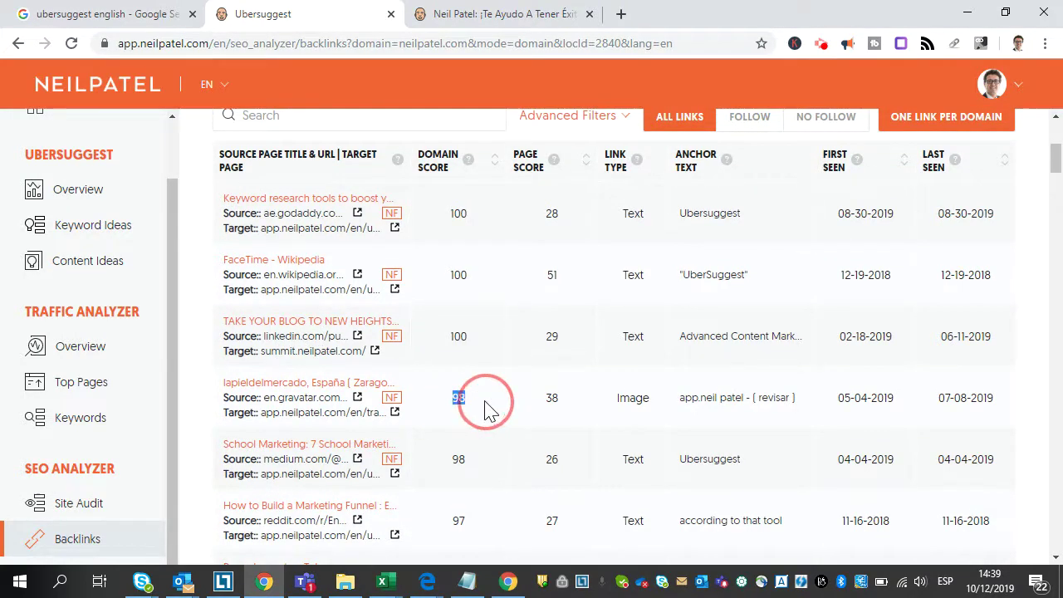
scroll(480, 444, "down", 2)
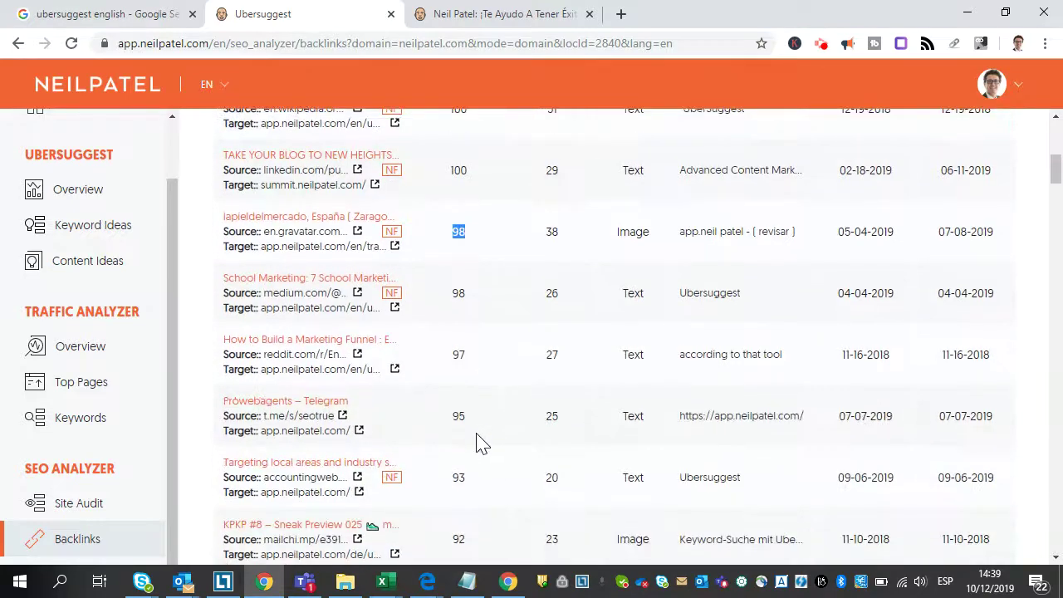
Examine the anchor texts of the neilpatel.com backlinks, highlighting the Ubersuggest anchor of the first link.
scroll(532, 416, "up", 5)
scroll(714, 349, "down", 1)
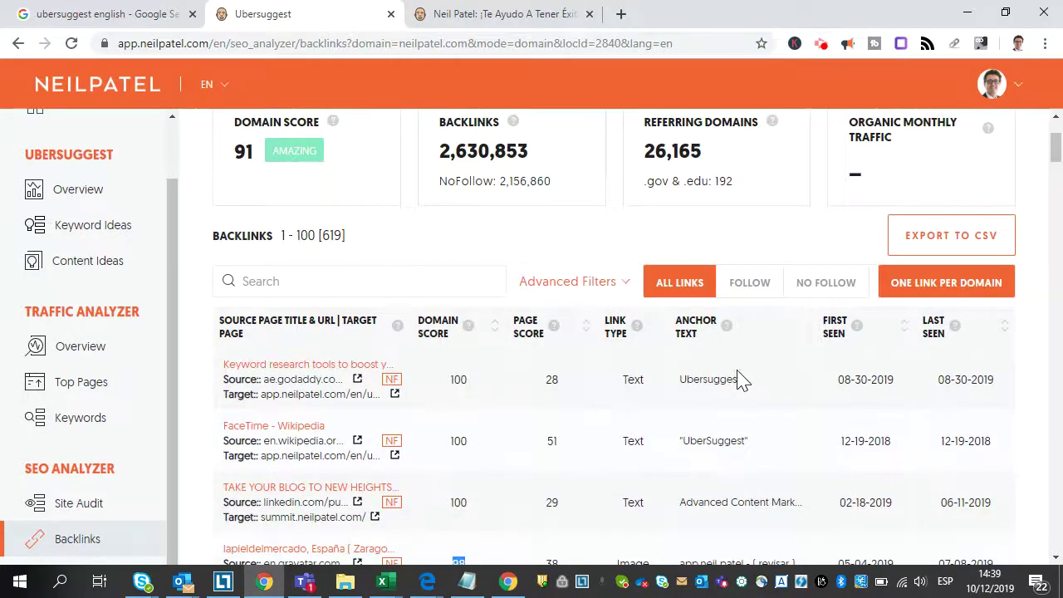
scroll(739, 357, "down", 1)
left_click_drag(688, 298, 754, 296)
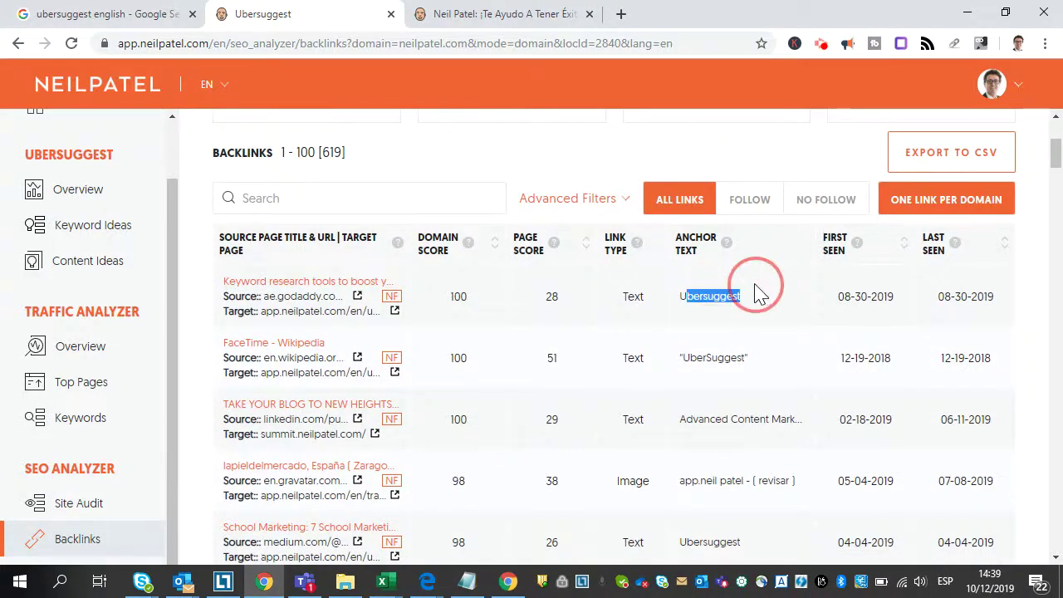
scroll(766, 372, "down", 1)
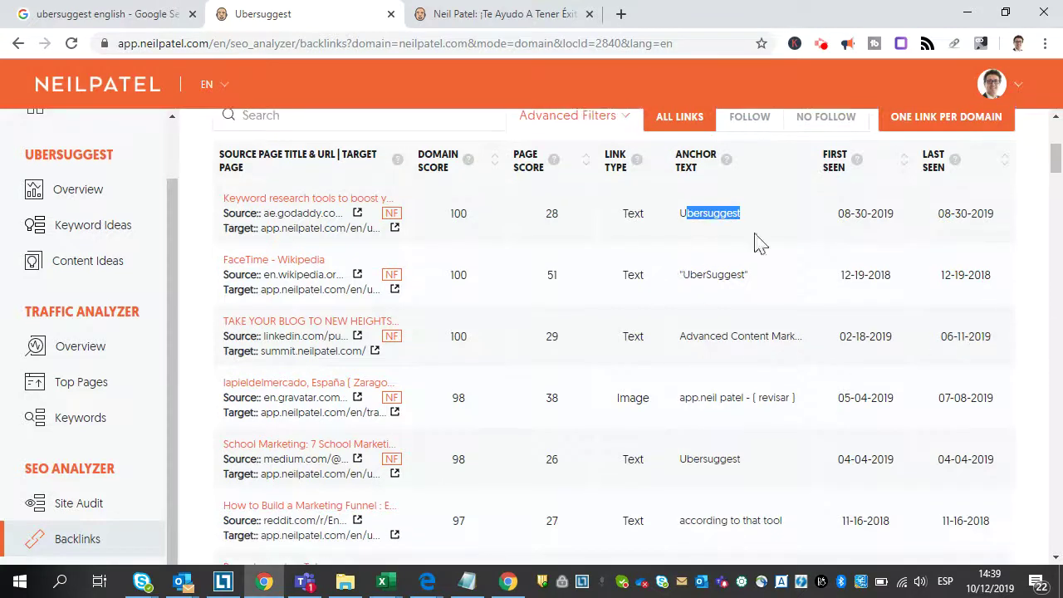
Open the source page and the target page of the first backlink, the GoDaddy keyword research article, from the backlinks report.
scroll(918, 266, "up", 1)
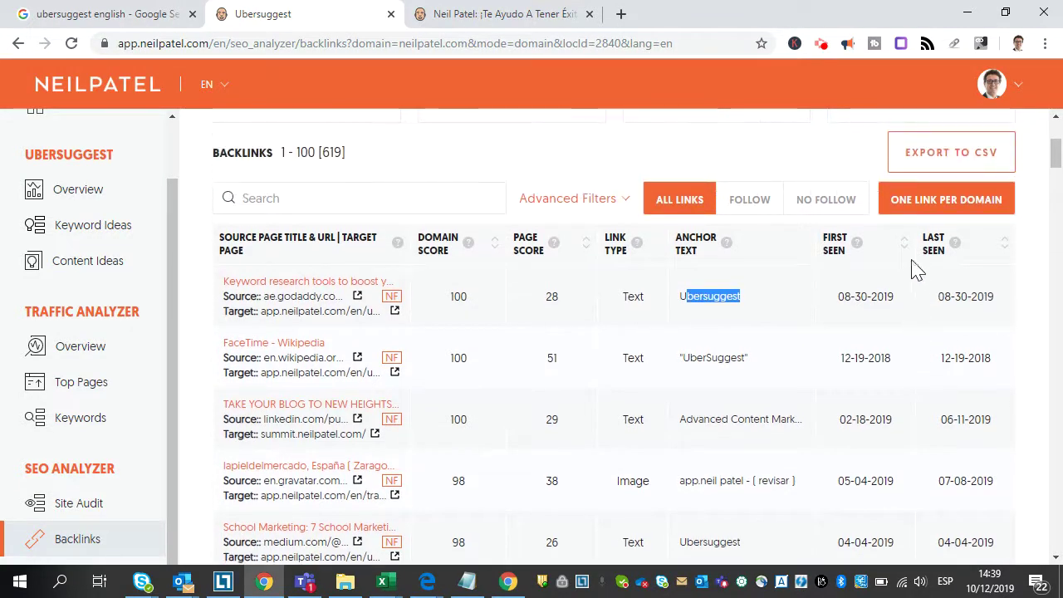
left_click(357, 296)
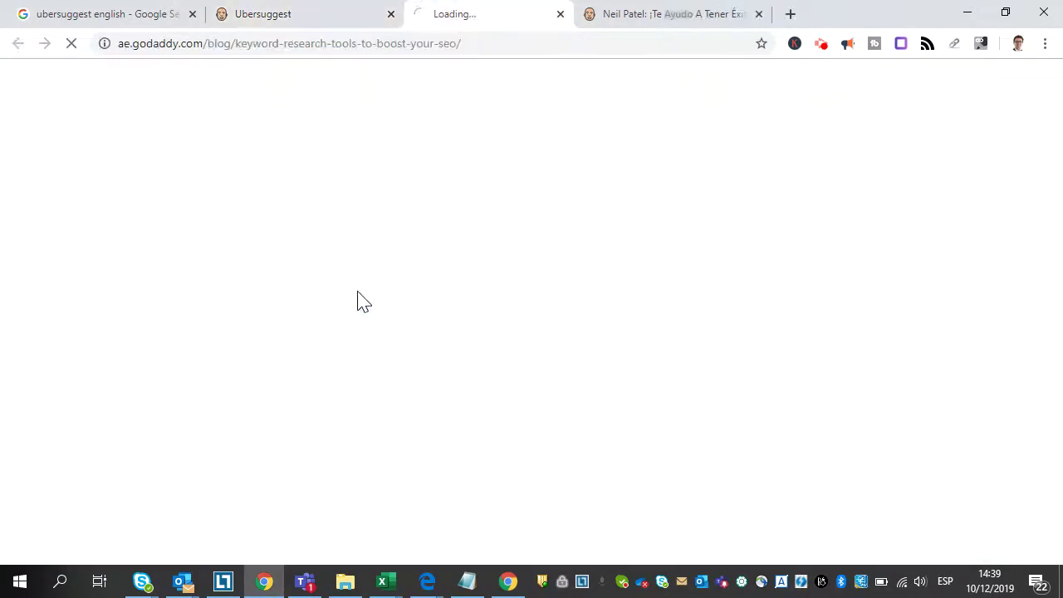
left_click(263, 13)
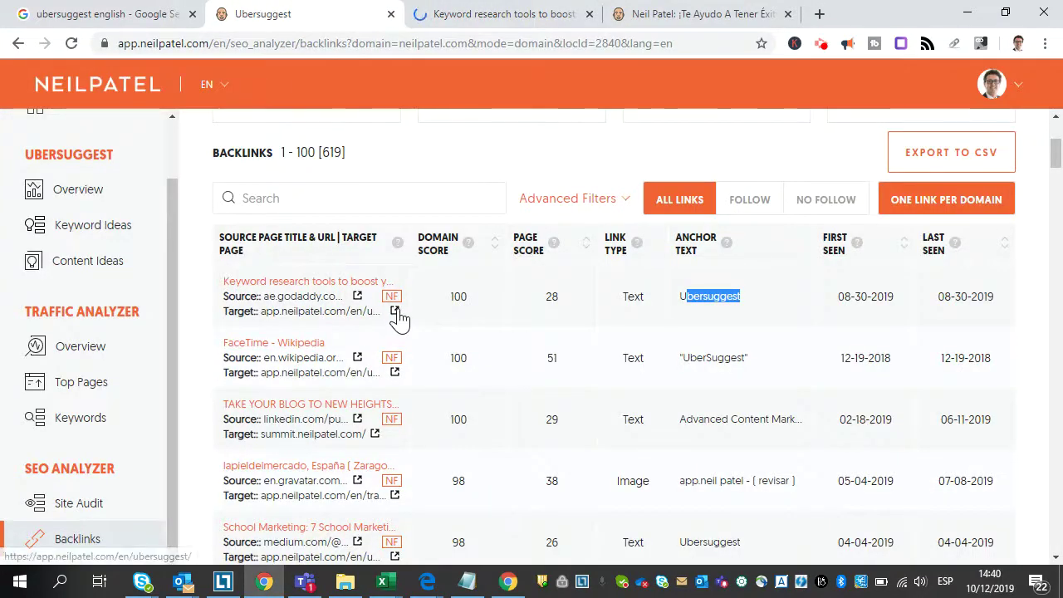
left_click(395, 310)
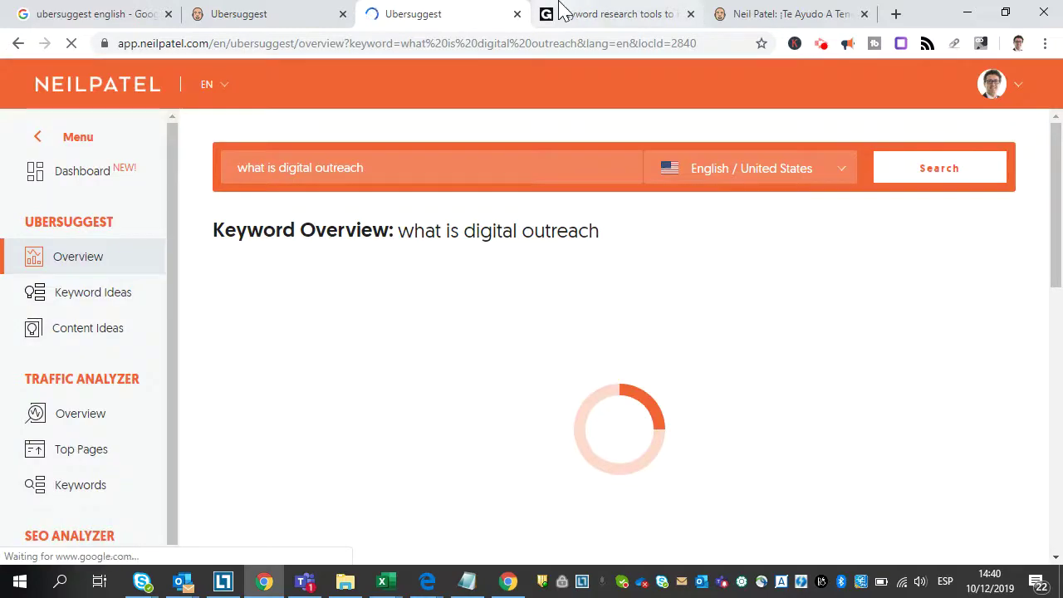
Read through the GoDaddy keyword research article to find its Ubersuggest link in the Autocomplete tools section.
left_click(612, 18)
scroll(338, 230, "down", 10)
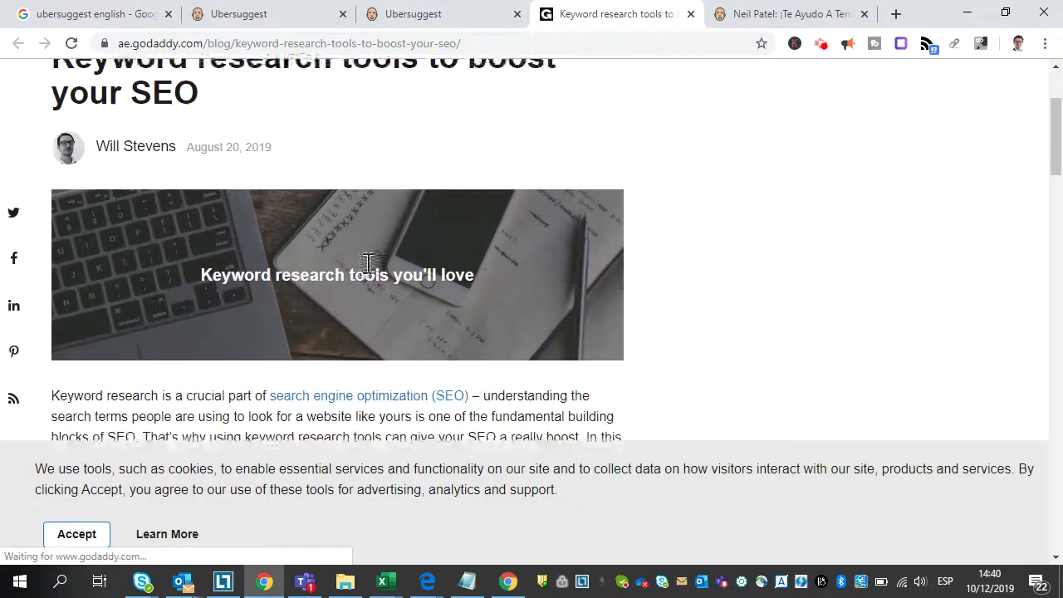
scroll(765, 229, "down", 15)
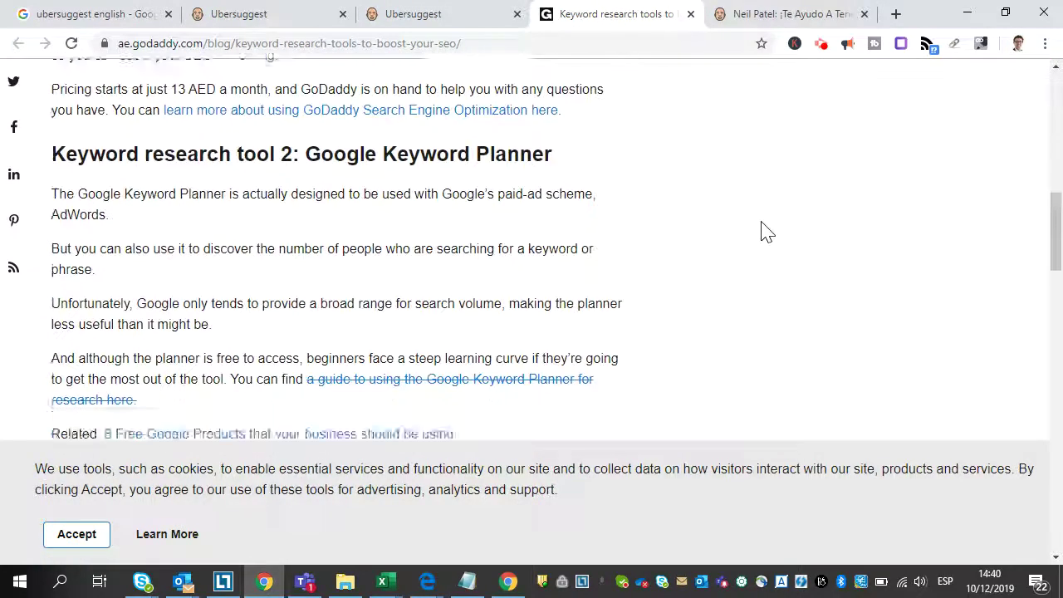
scroll(855, 359, "up", 1)
scroll(830, 362, "down", 4)
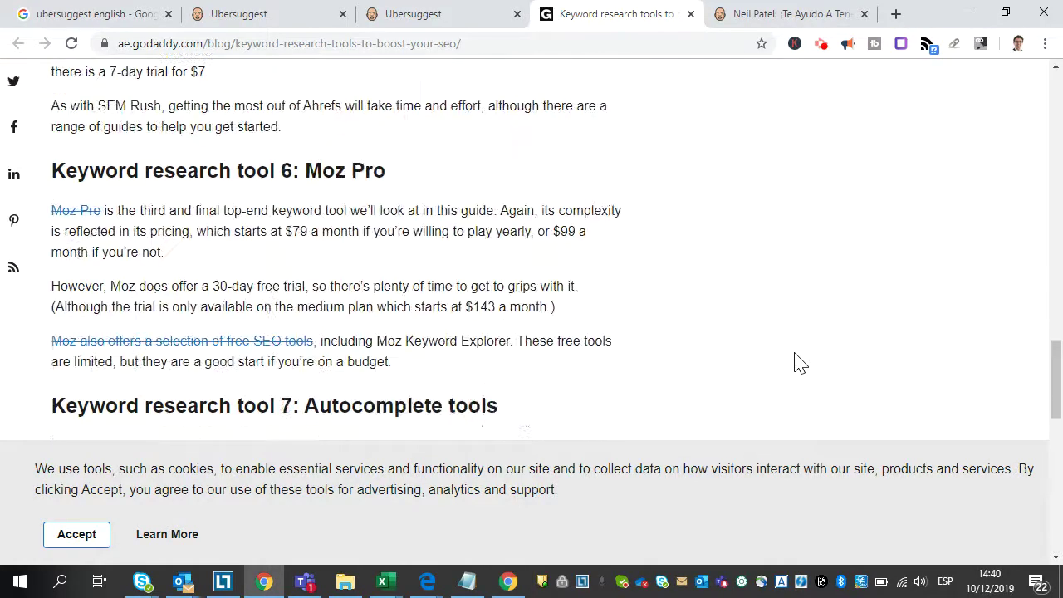
scroll(794, 360, "down", 3)
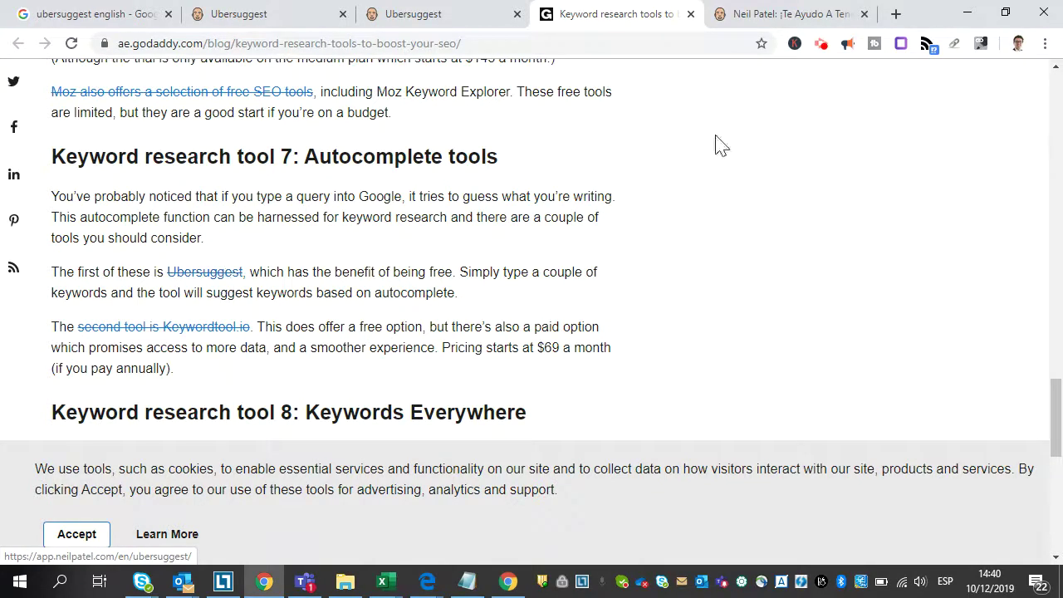
Return to the neilpatel.com backlinks report and look through the remaining links to the end of its first page.
left_click(260, 23)
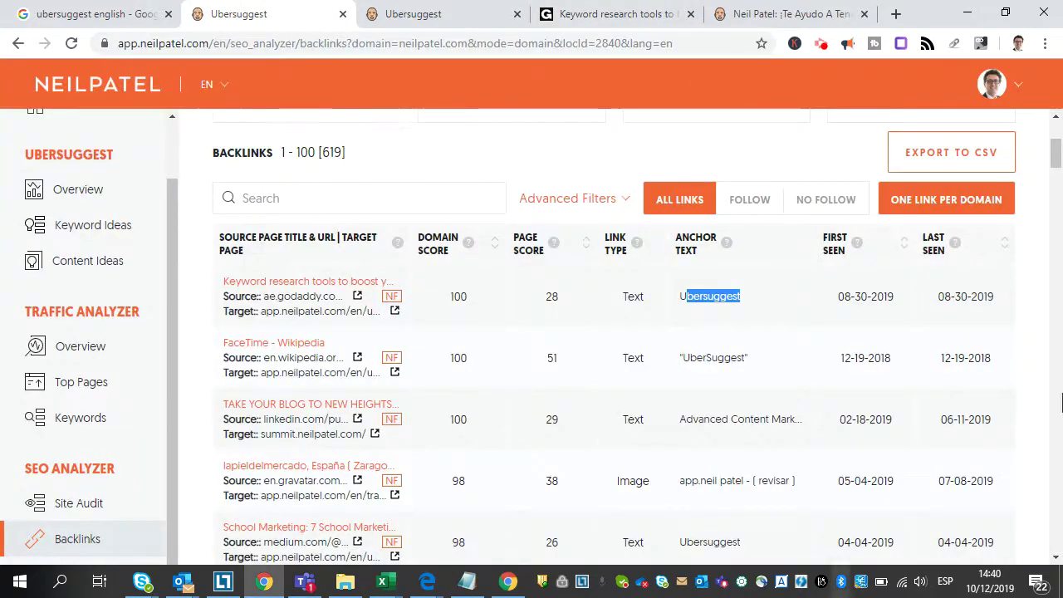
scroll(406, 309, "down", 8)
scroll(448, 316, "down", 15)
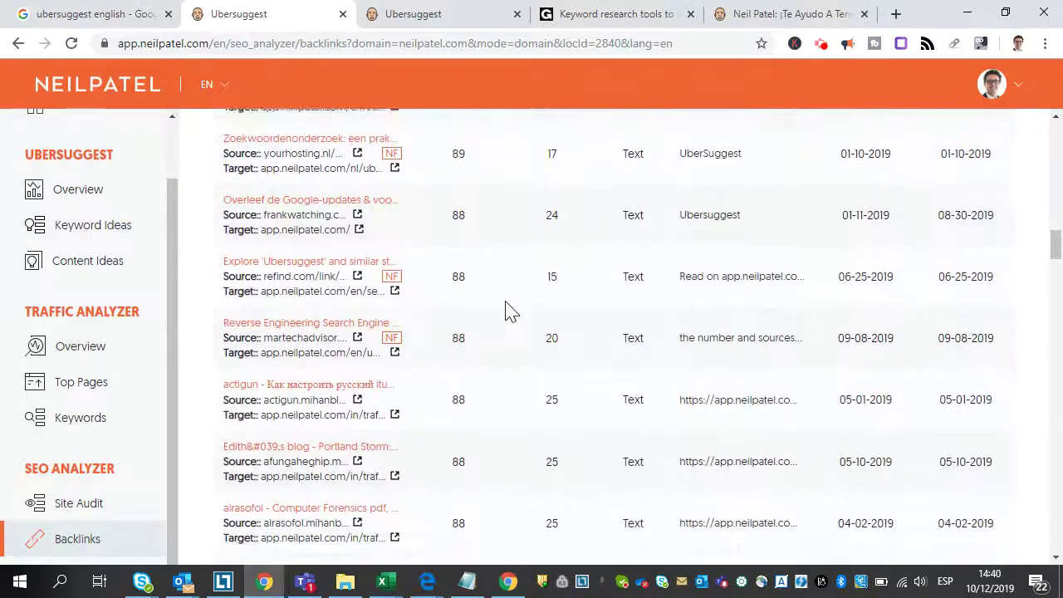
scroll(508, 299, "down", 15)
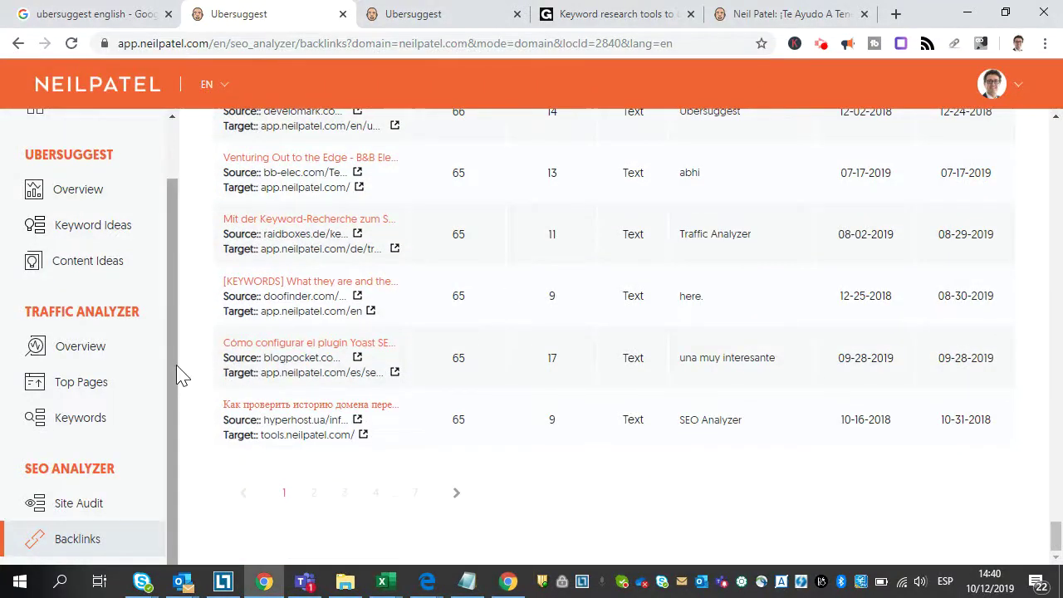
left_click_drag(177, 370, 163, 216)
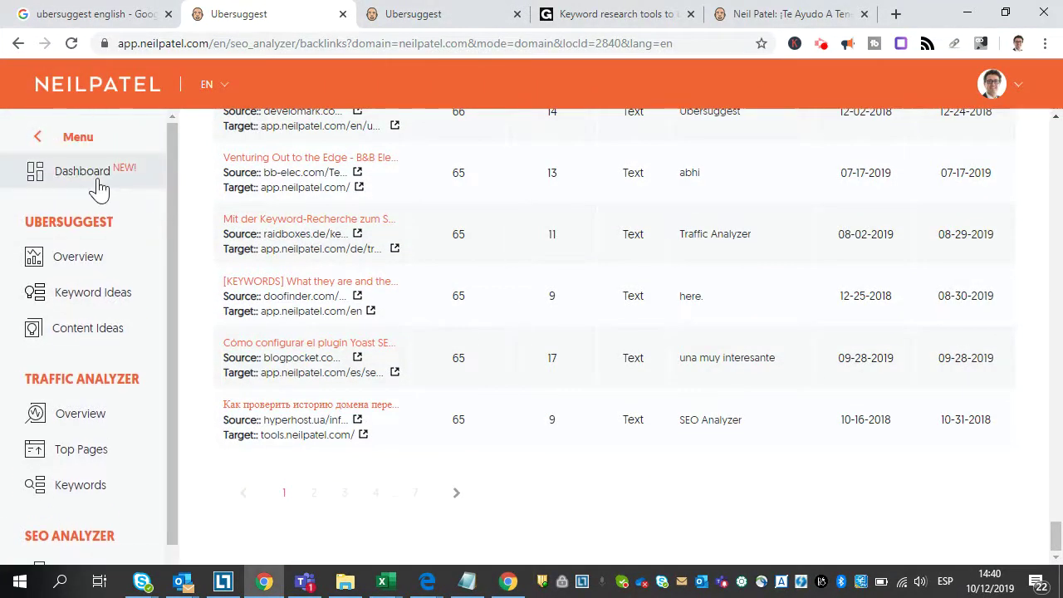